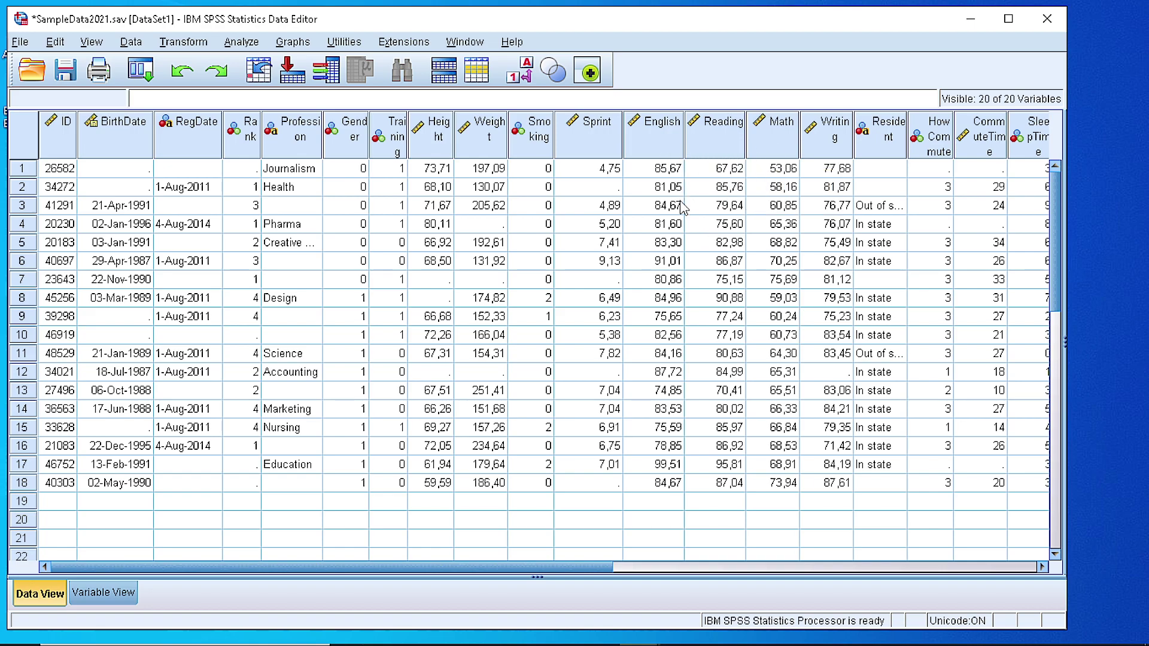
Step: In Variable View, insert a new variable named GradeM above the Writing row
left_click(771, 135)
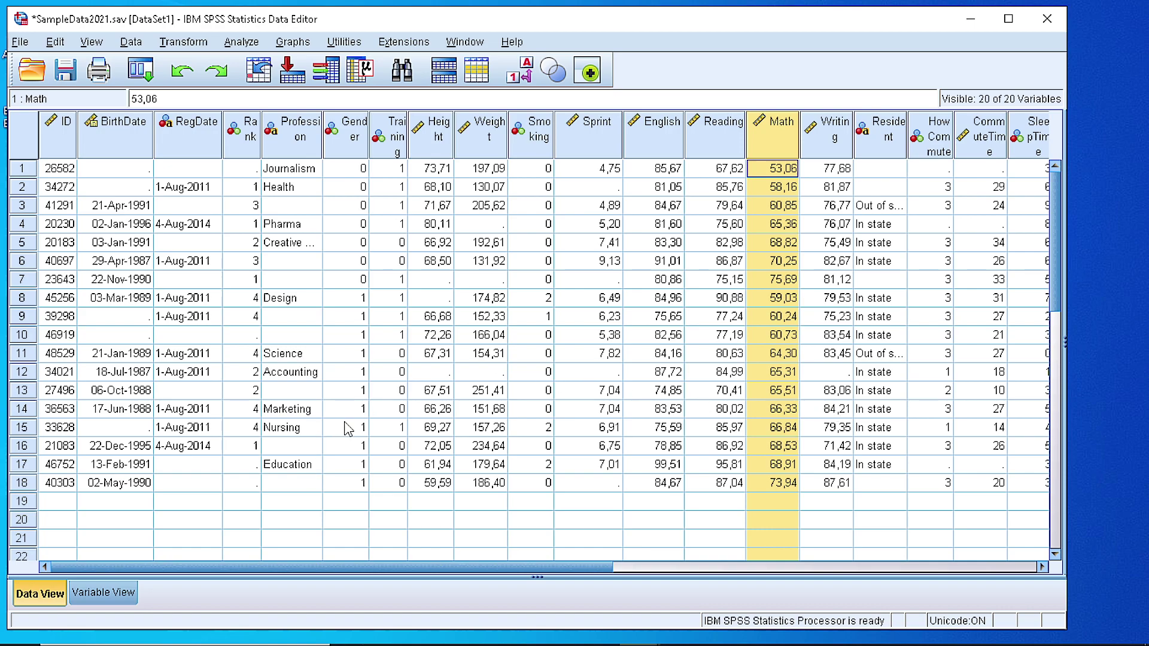
left_click(103, 594)
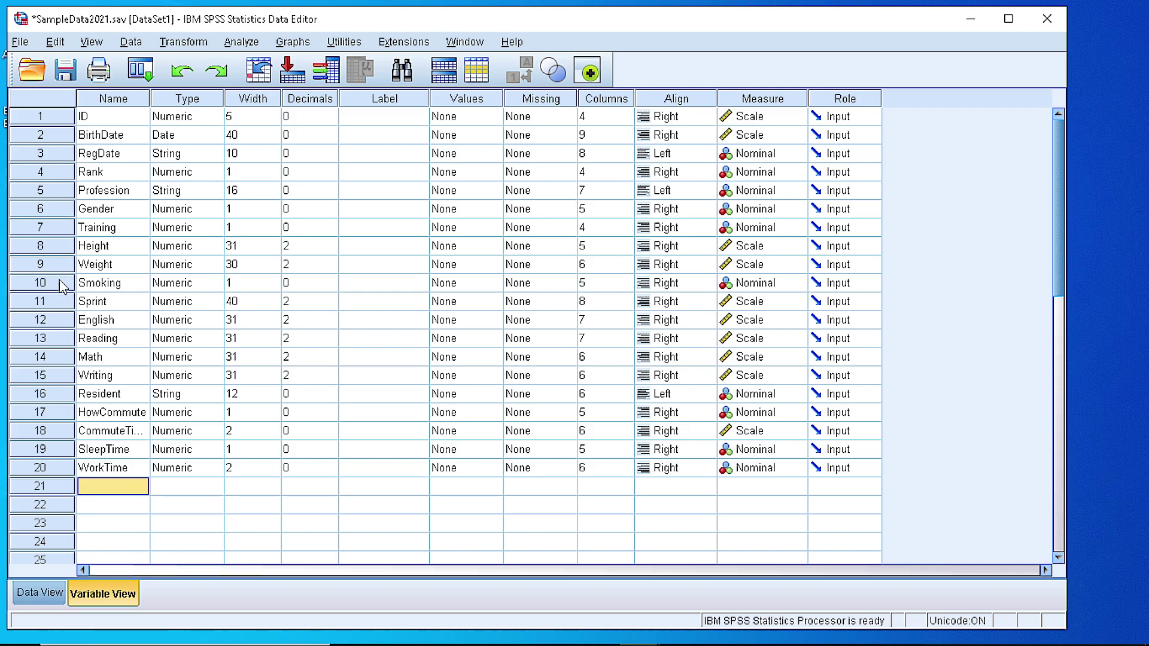
left_click(48, 376)
right_click(48, 376)
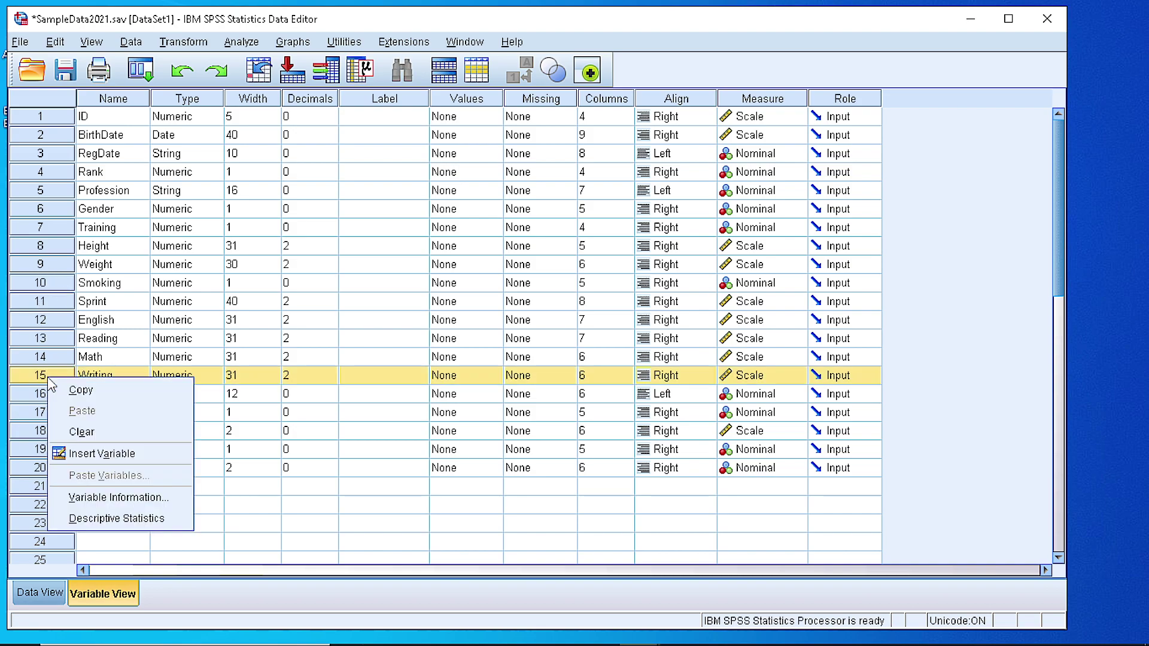
left_click(94, 455)
left_click(93, 376)
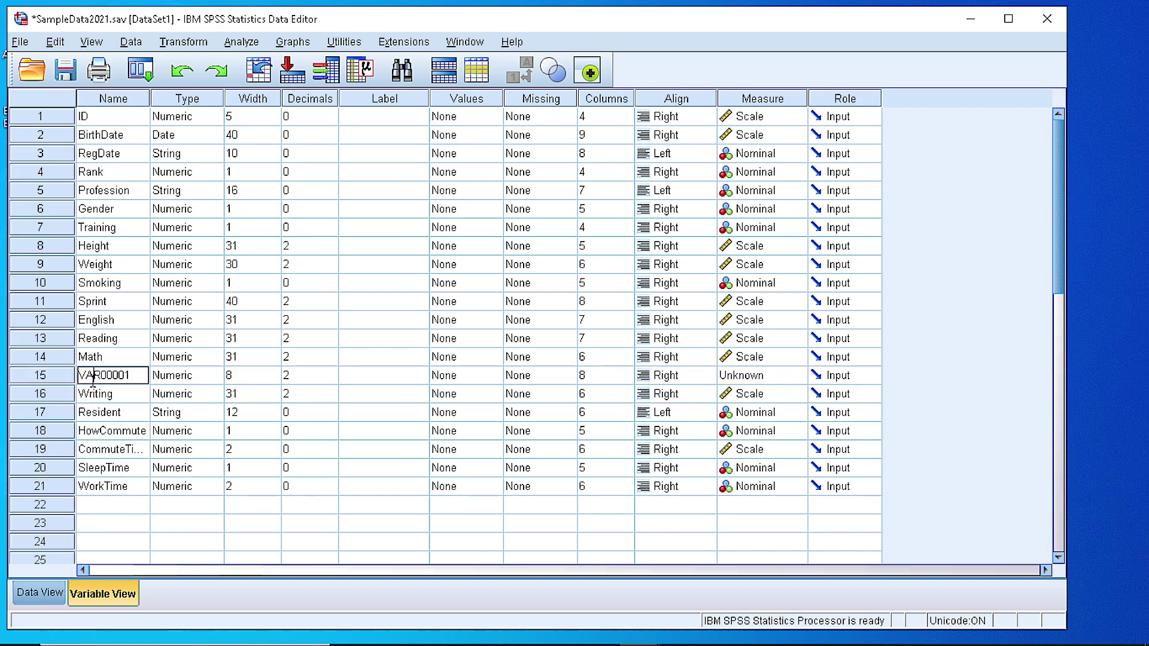
left_click_drag(132, 376, 65, 380)
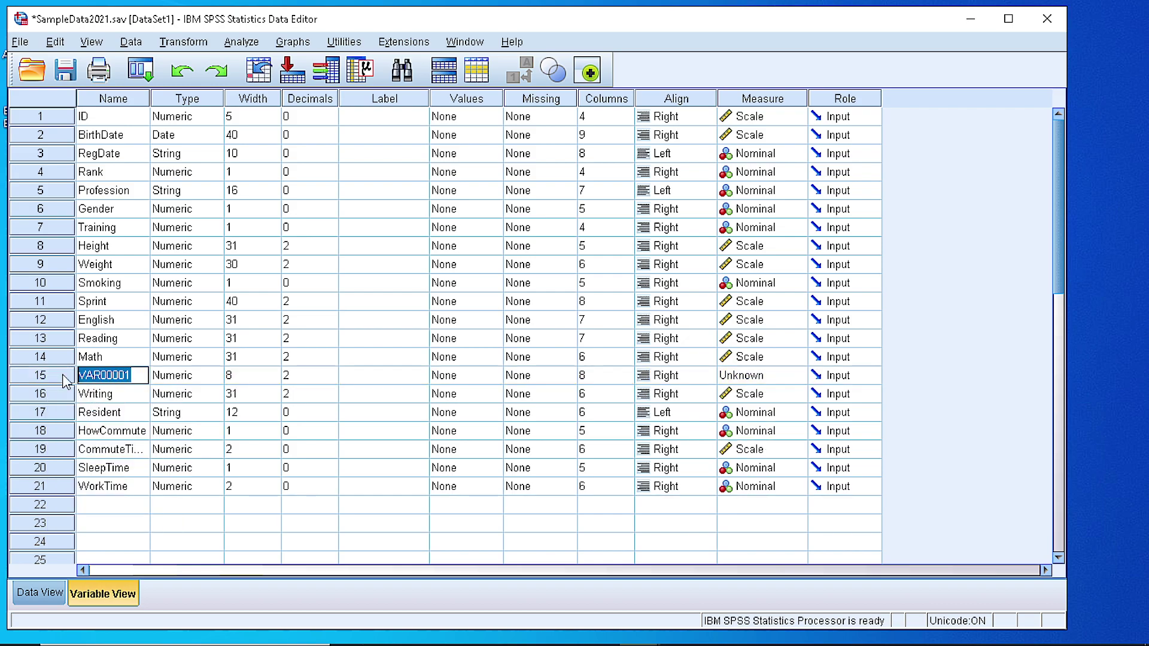
type("Grade")
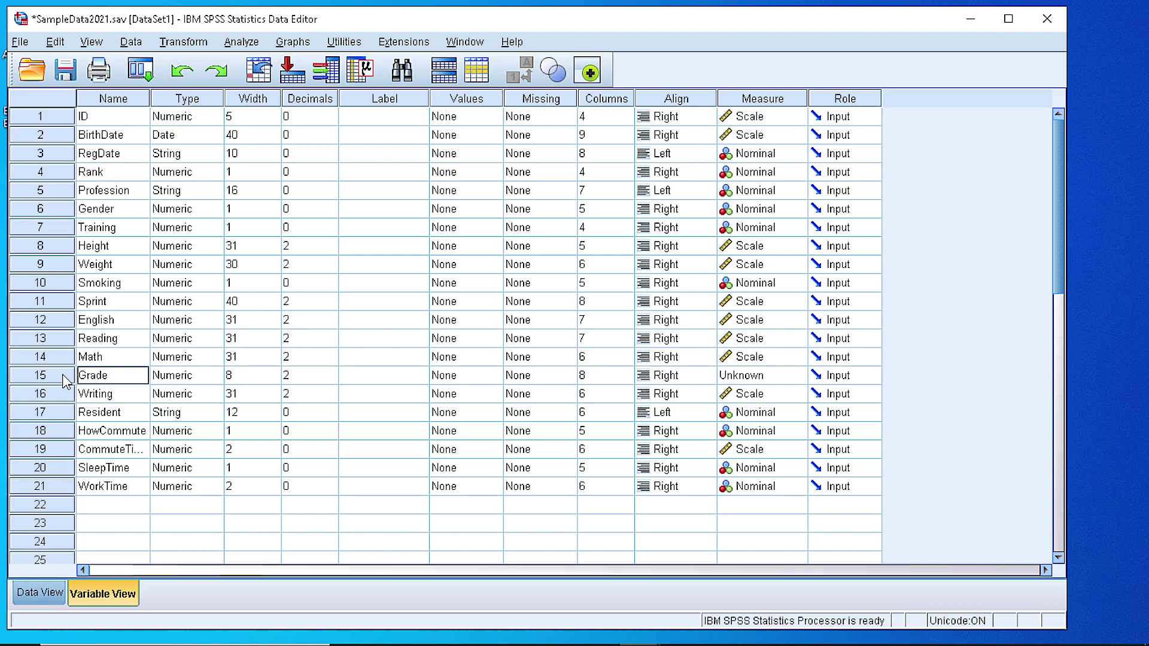
type("M")
left_click(204, 378)
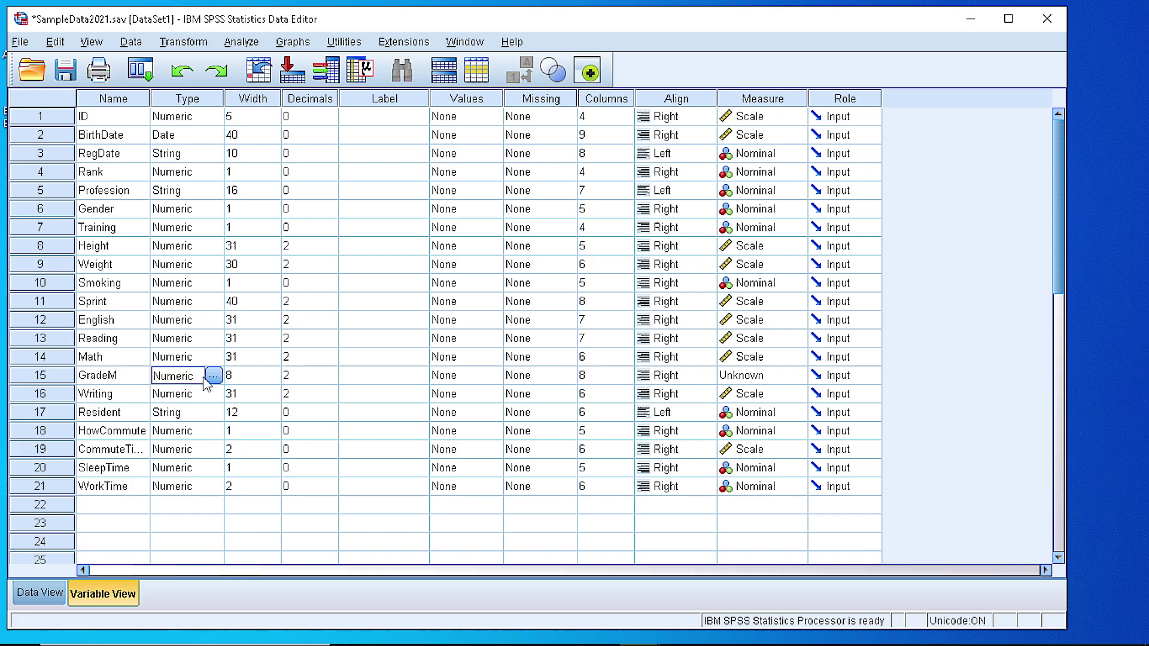
Step: Set GradeM's numeric type to width 1 with 0 decimal places
left_click(214, 376)
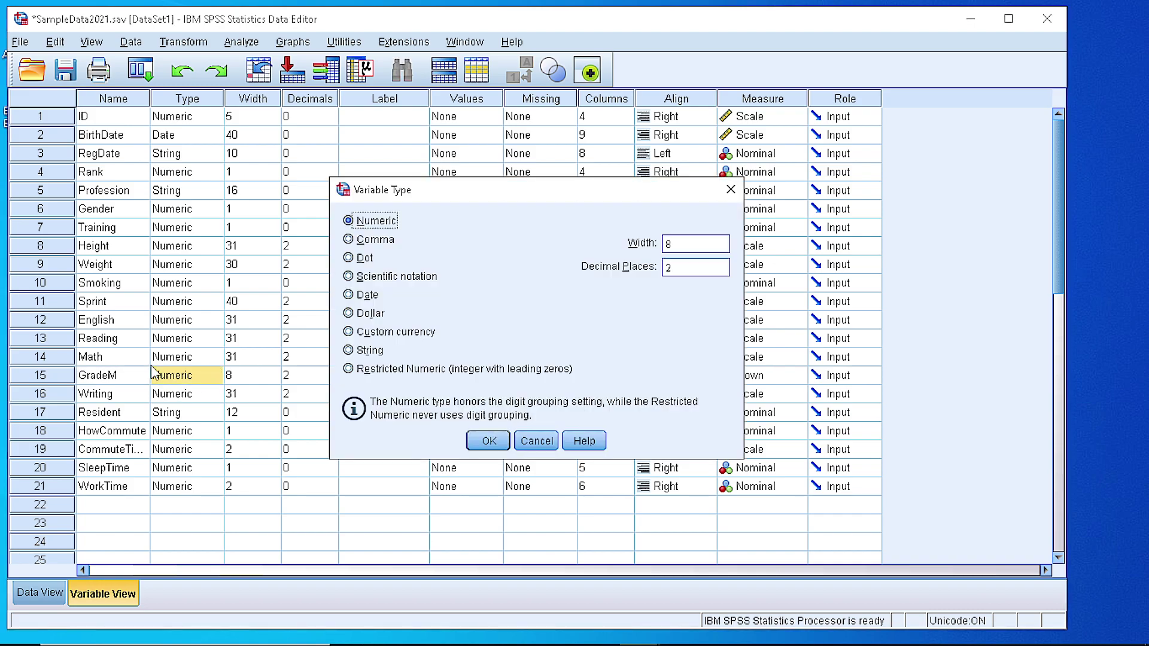
left_click_drag(710, 242, 638, 235)
type("1")
key("Tab")
type("0")
left_click(489, 442)
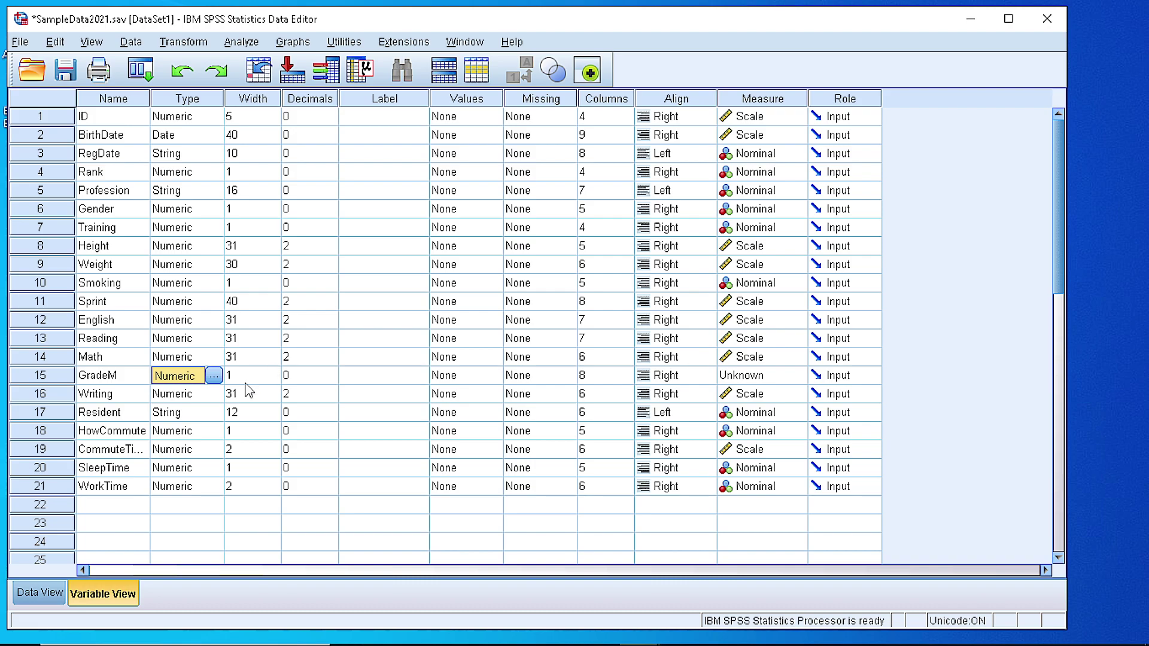
Step: Add the value label 0 = 'Good' for GradeM
left_click(480, 380)
left_click(495, 376)
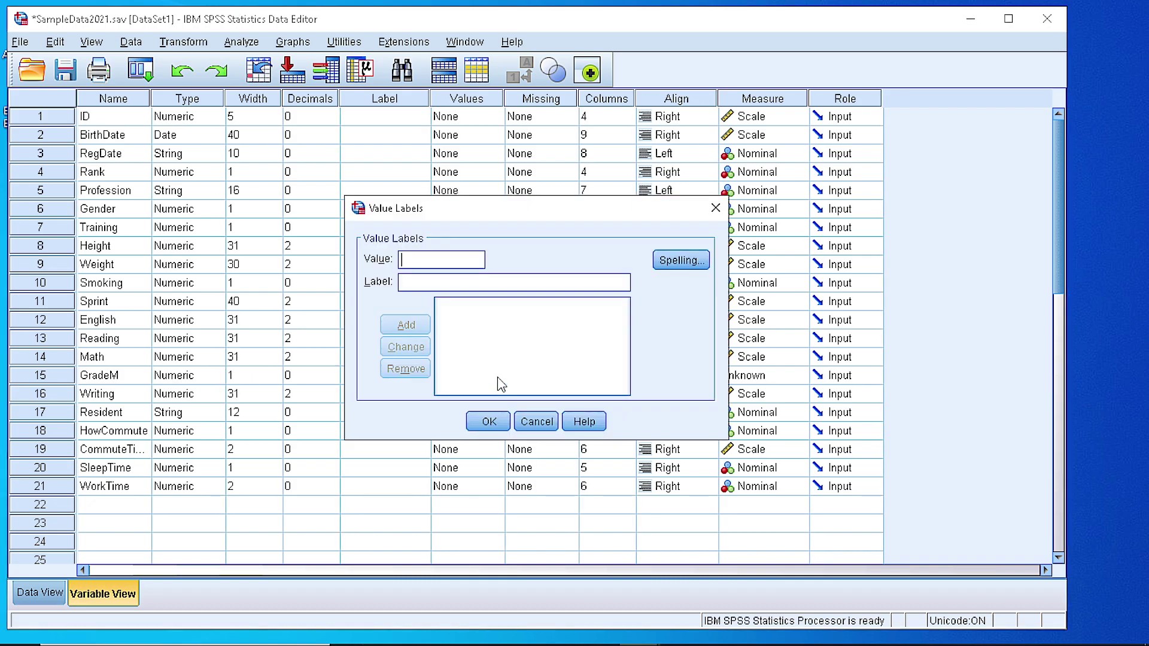
type("0")
key("Tab")
type("good")
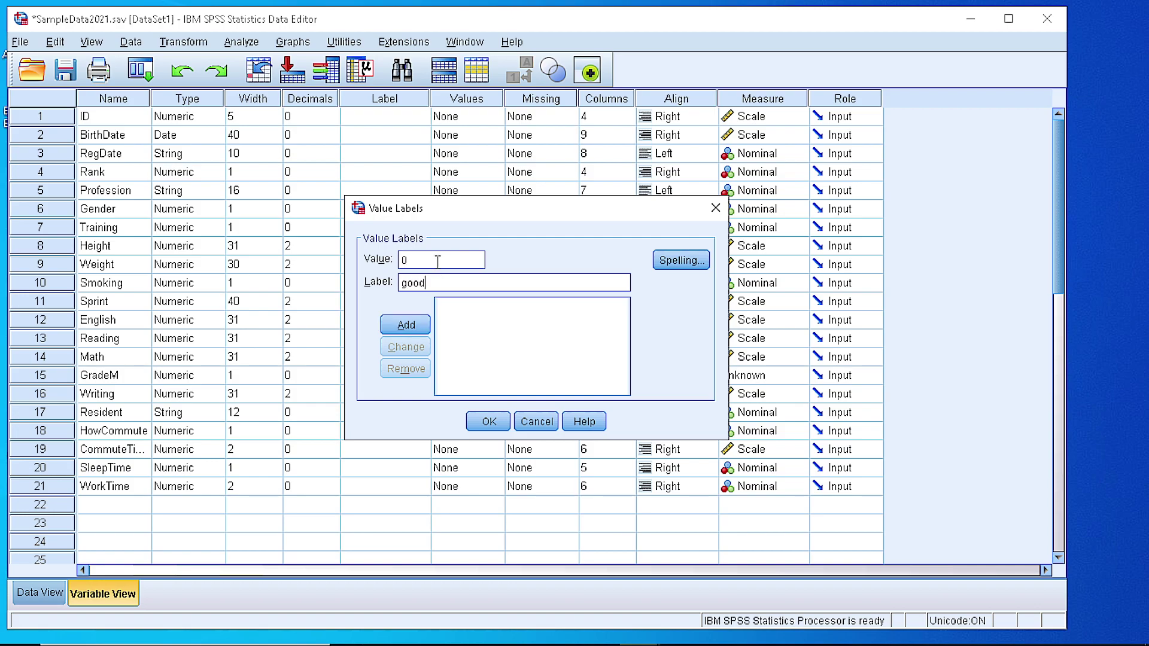
key("BackSpace")
key("BackSpace")
key("BackSpace")
key("BackSpace")
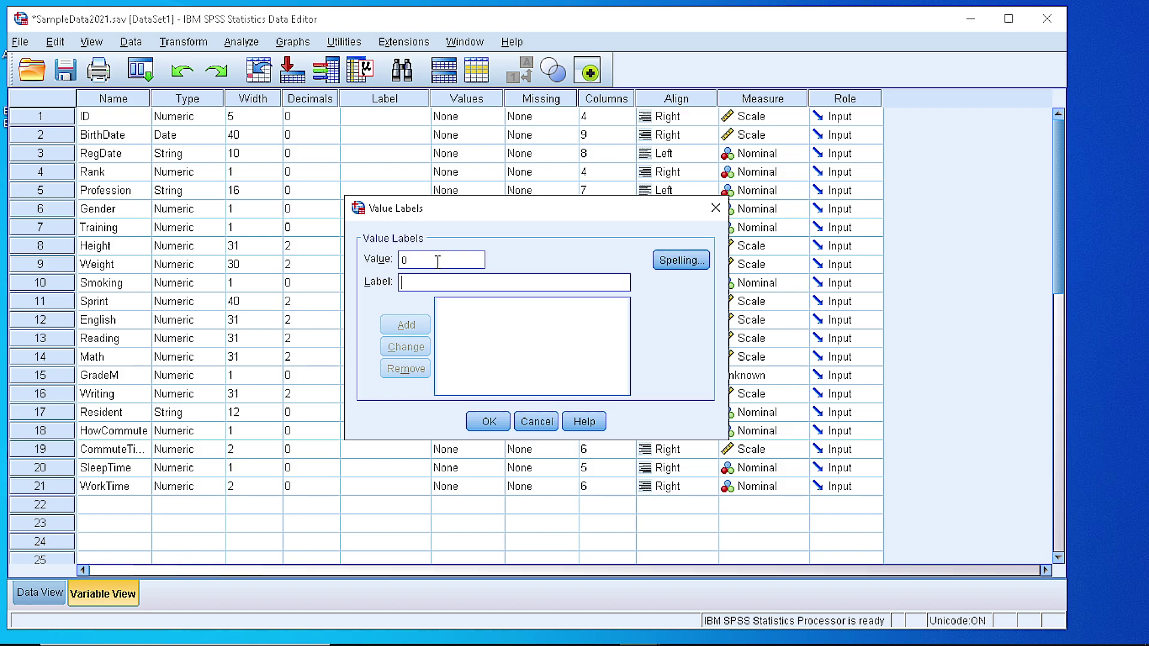
type("Good")
left_click(413, 325)
Step: Add the value label 1 = 'VeryGood' and confirm GradeM's value labels
left_click(429, 259)
type("1")
left_click(428, 286)
type("V")
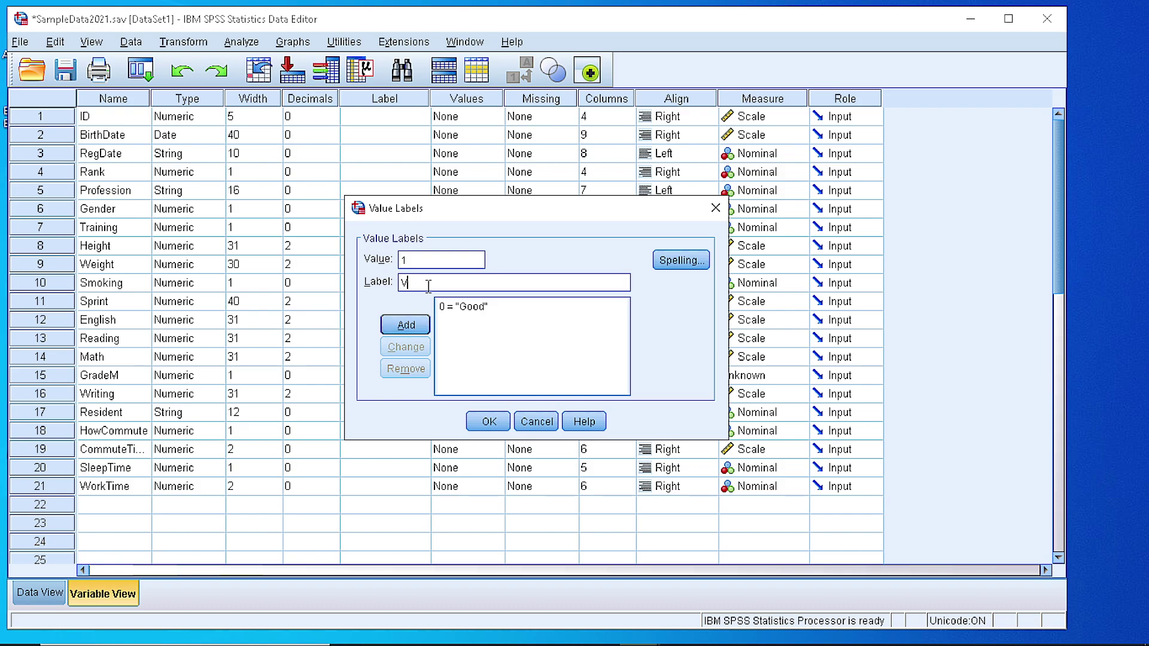
type("eryGood")
left_click(389, 323)
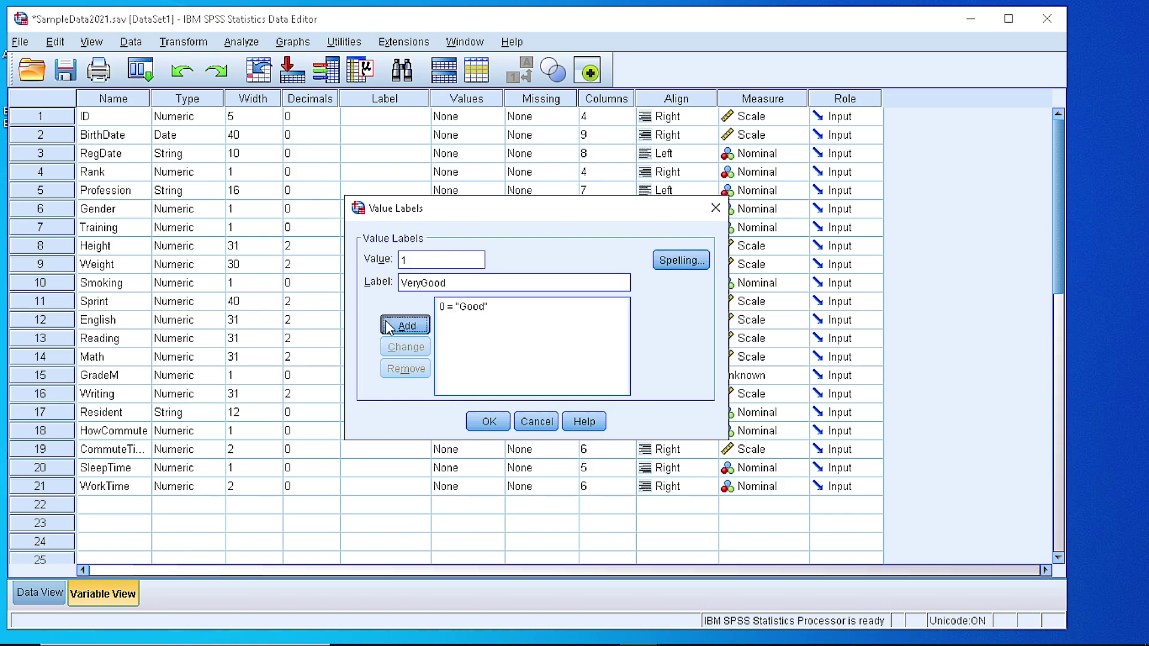
left_click(488, 421)
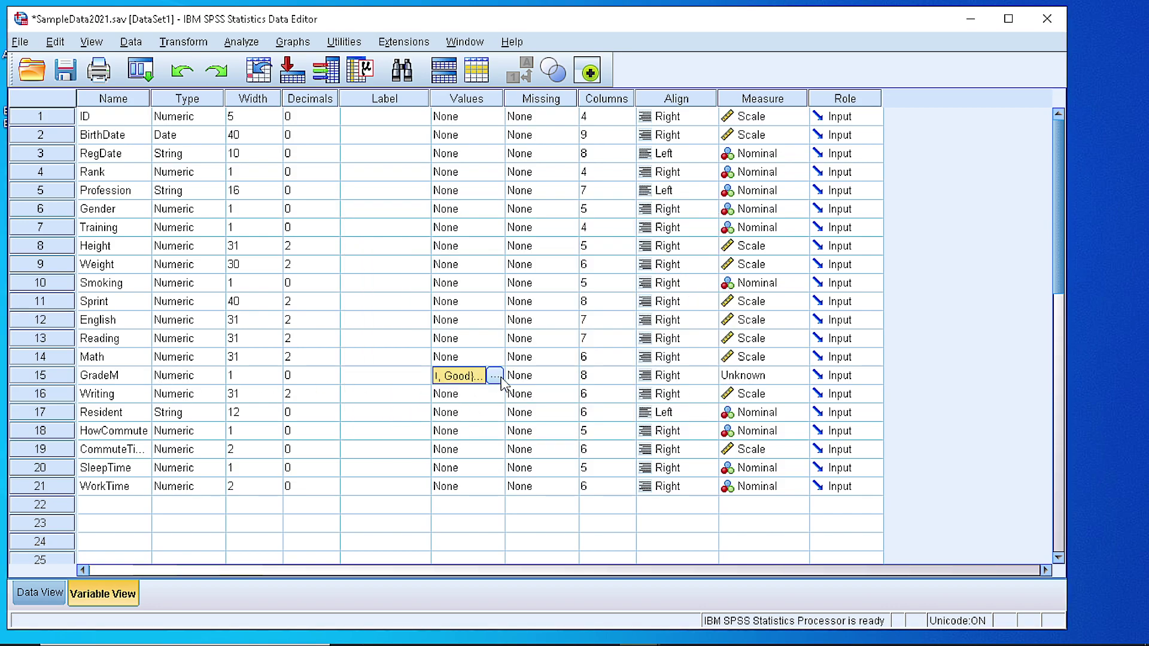
Step: Set GradeM's measure to Ordinal and its column width to 4
left_click(742, 376)
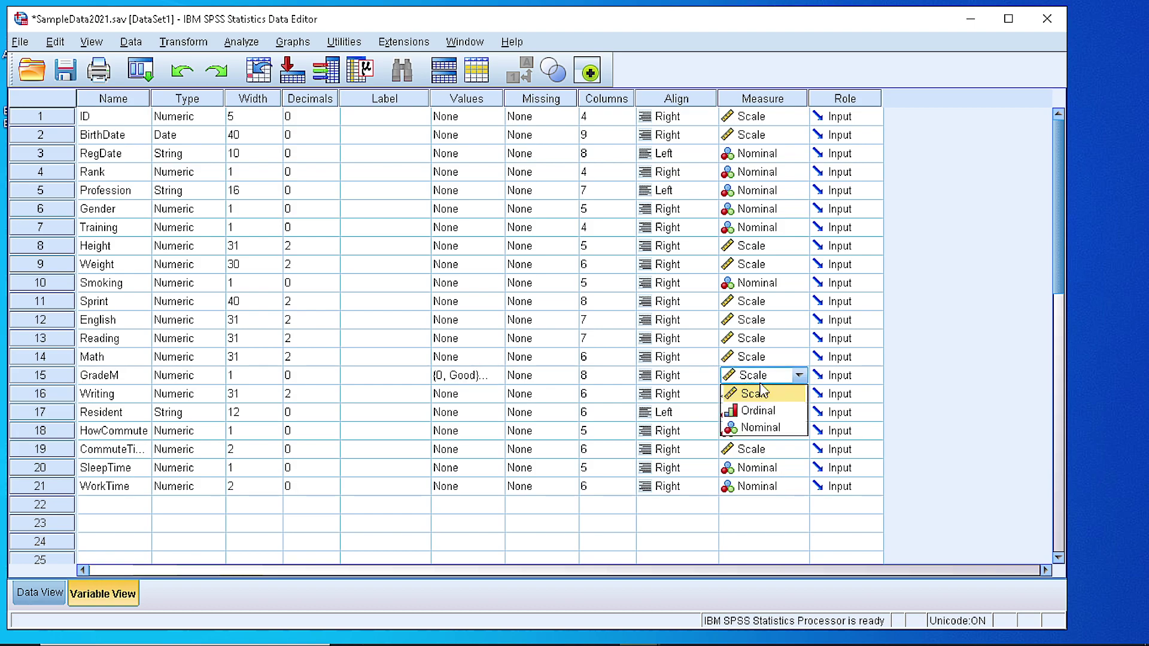
left_click(756, 413)
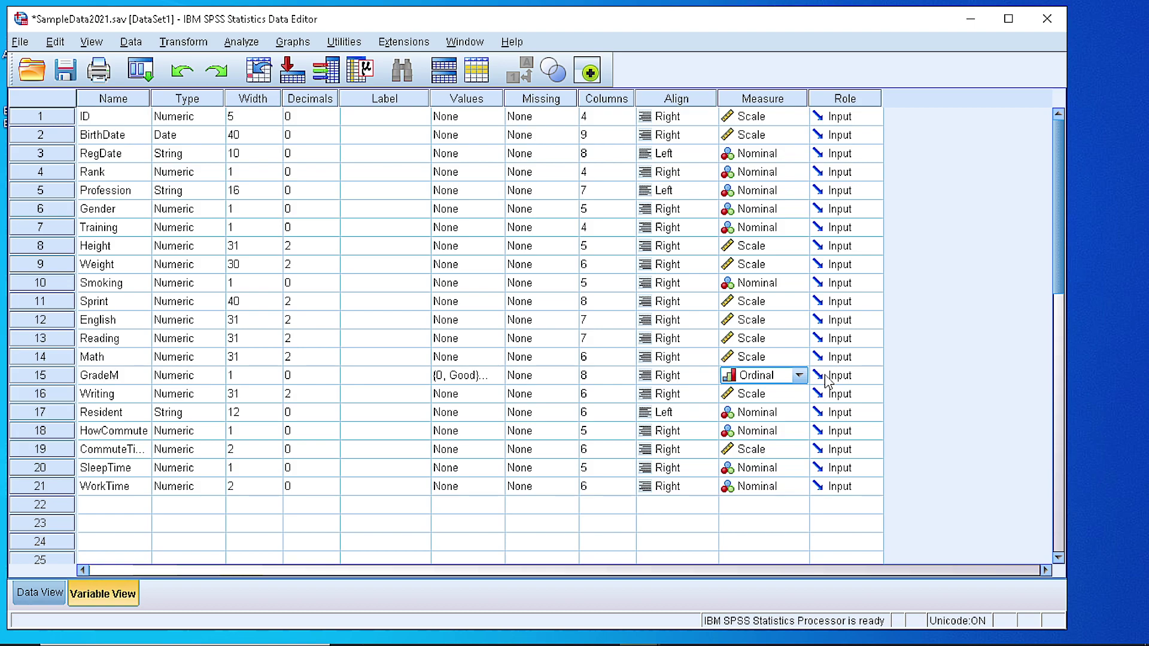
left_click(602, 377)
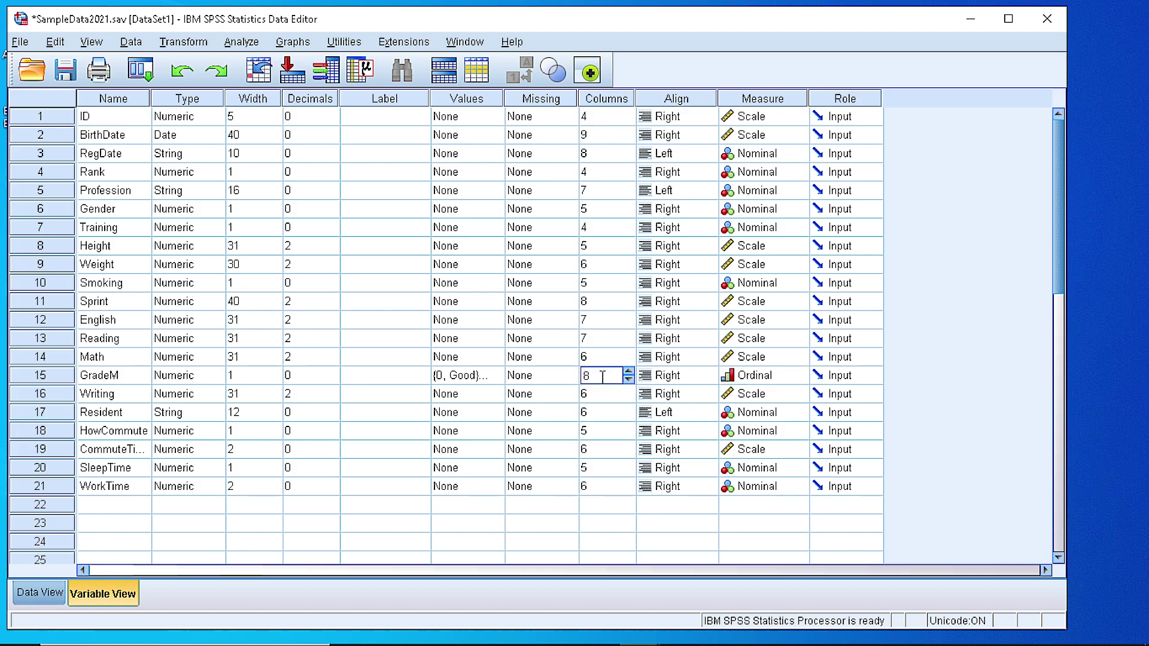
left_click(629, 380)
left_click(127, 382)
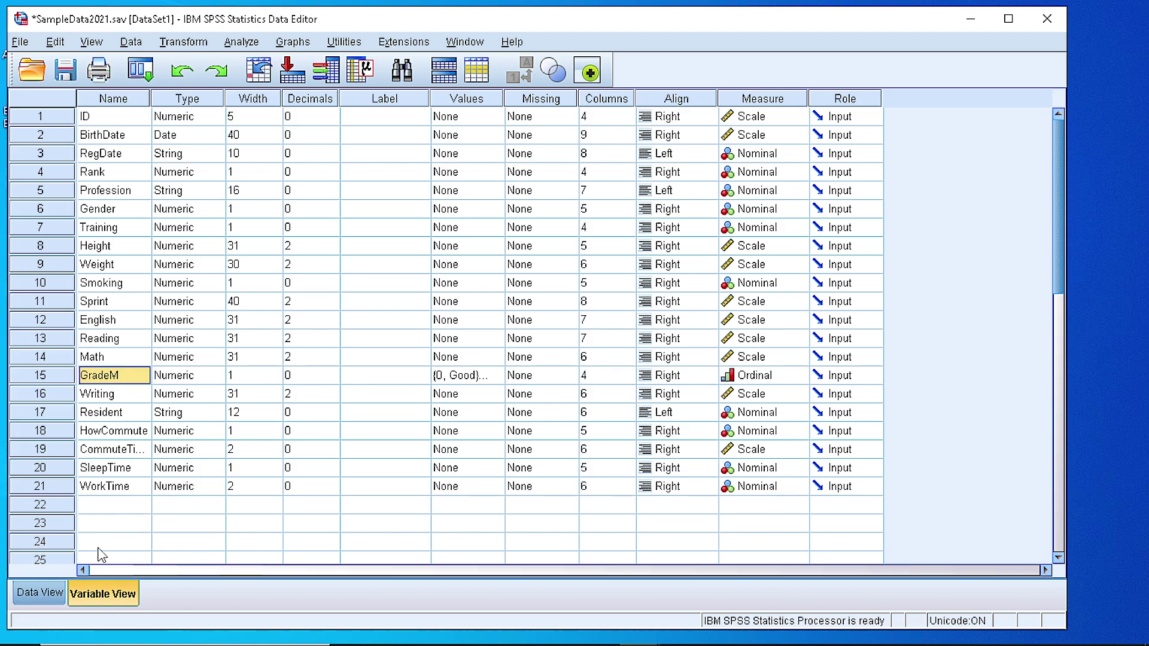
Step: Return to Data View and check row 1's Math score 53,06 and its empty GradeM cell
left_click(41, 593)
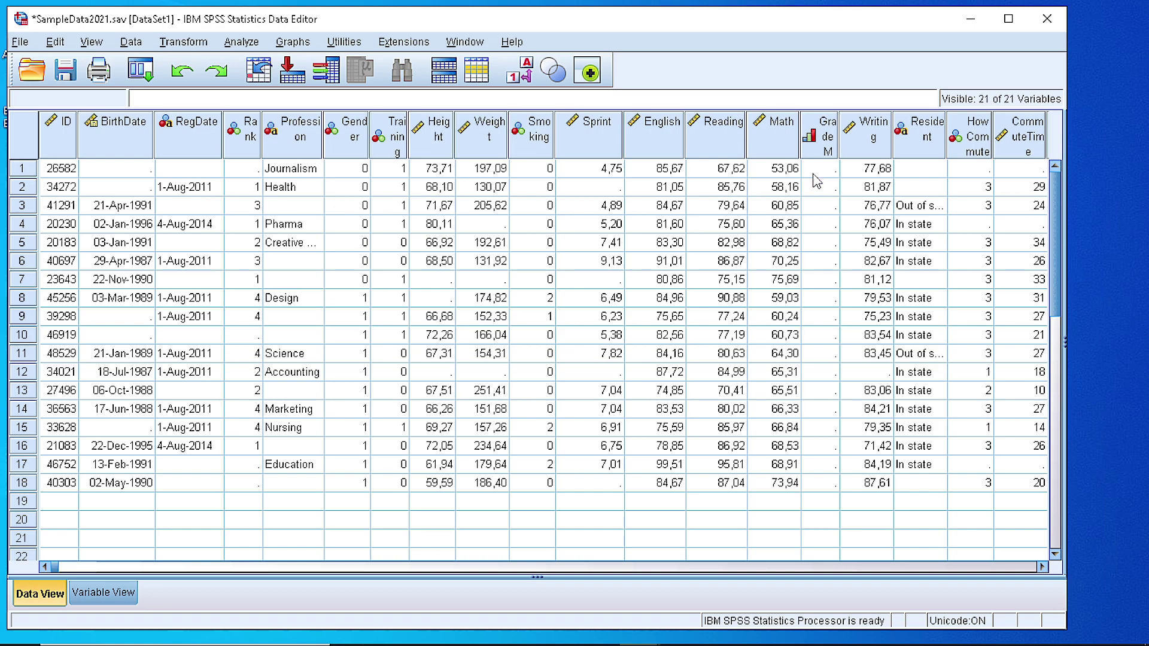
left_click(779, 172)
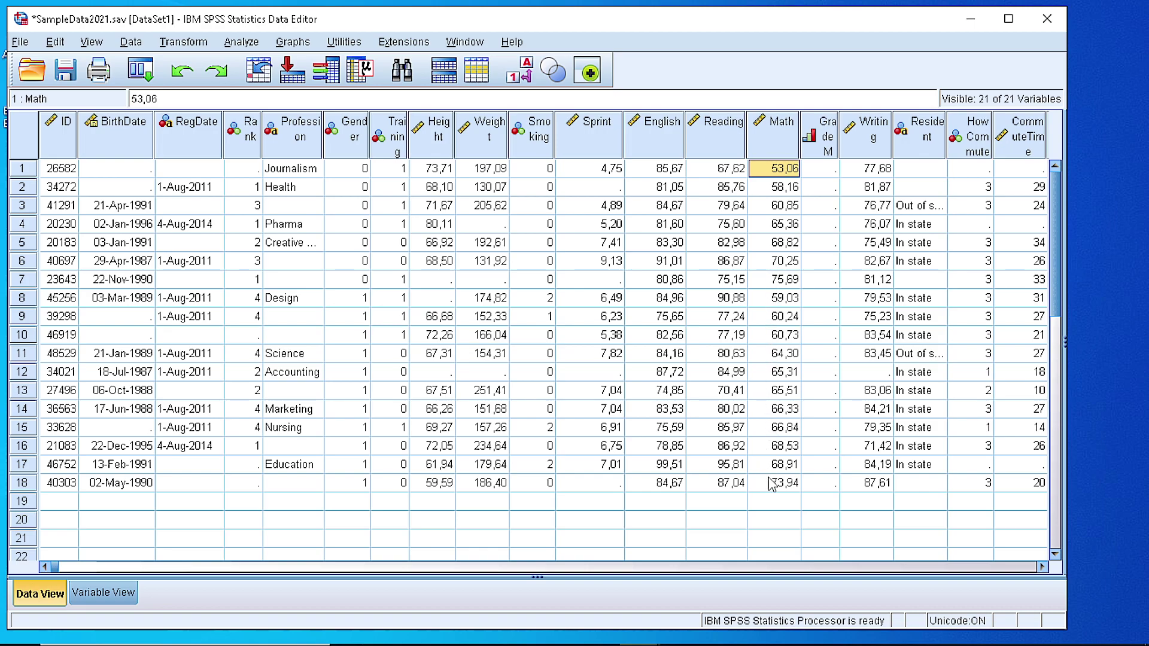
left_click(818, 173)
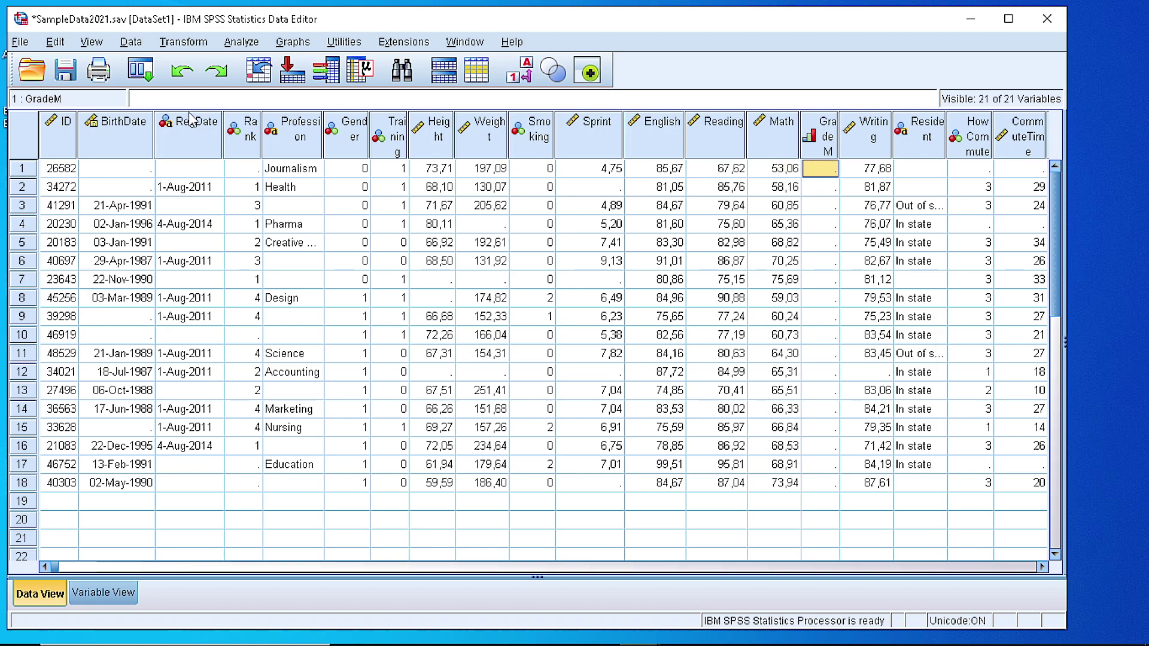
Step: Start a Compute Variable with GradeM as the target variable
left_click(179, 43)
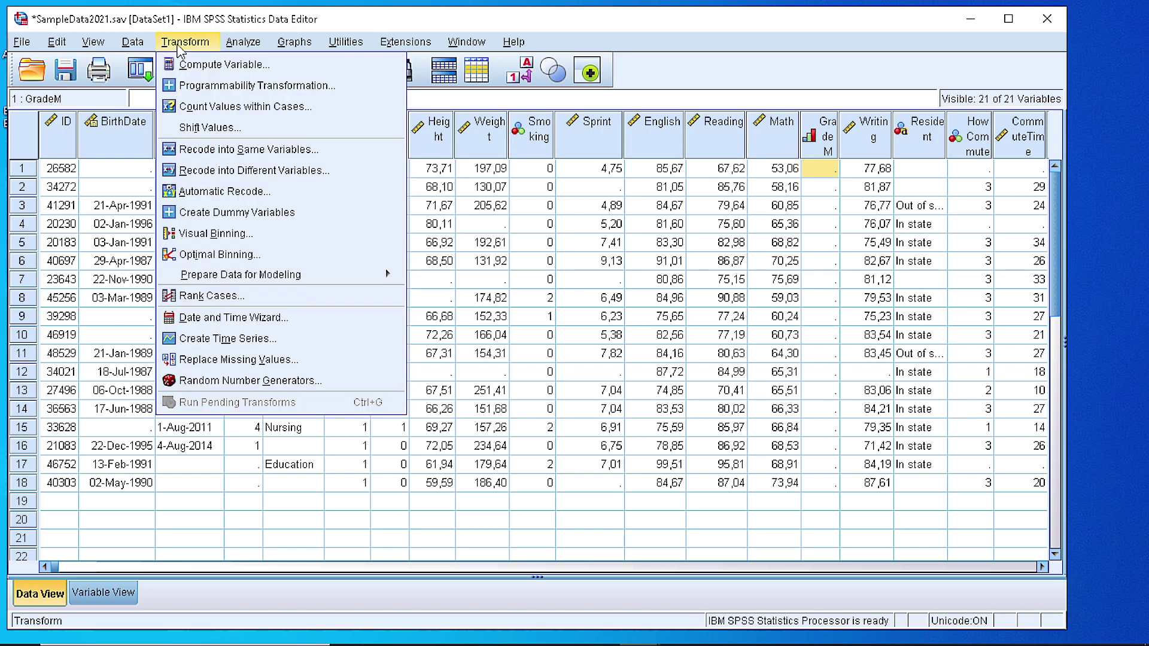
left_click(212, 65)
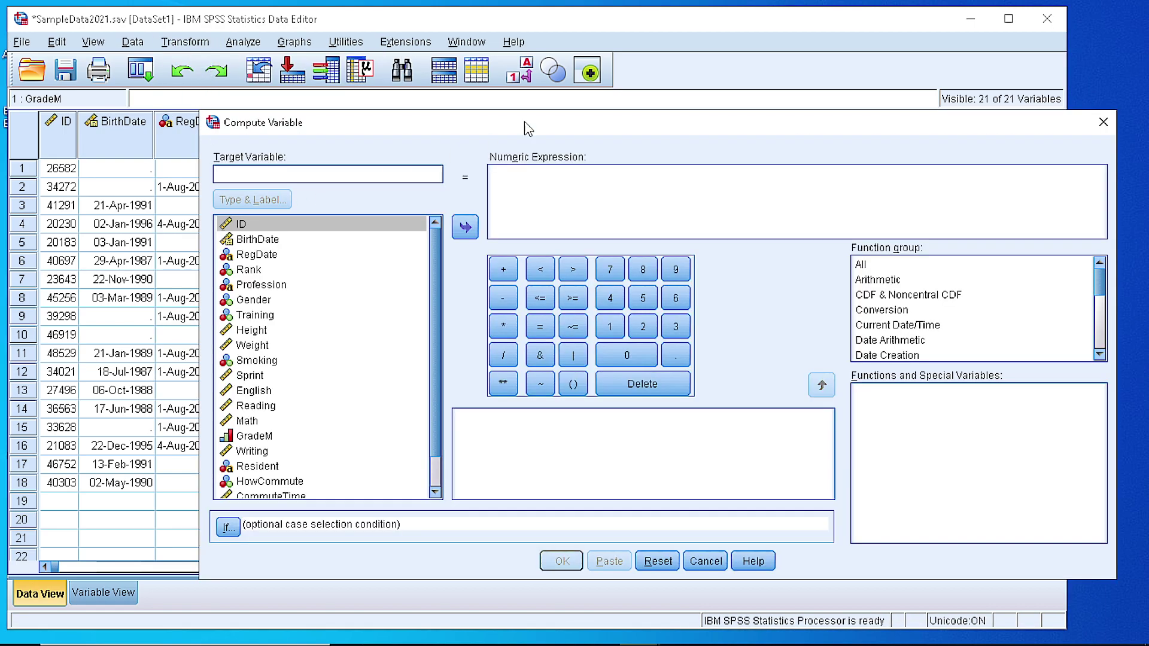
left_click_drag(528, 129, 526, 143)
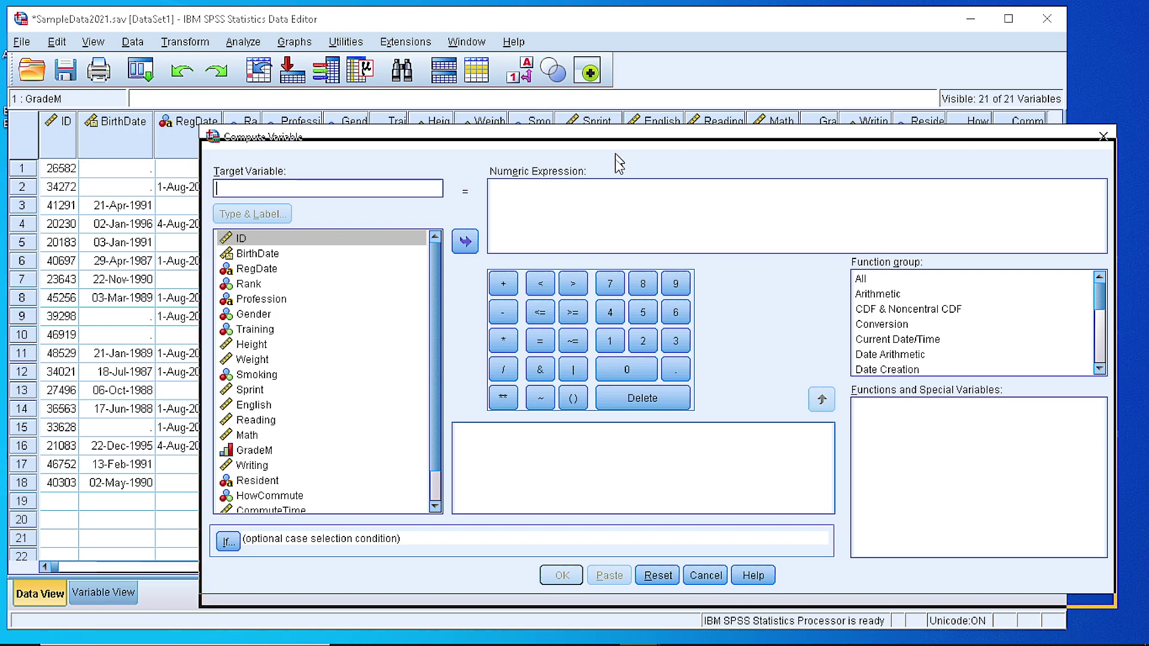
left_click_drag(615, 139, 619, 306)
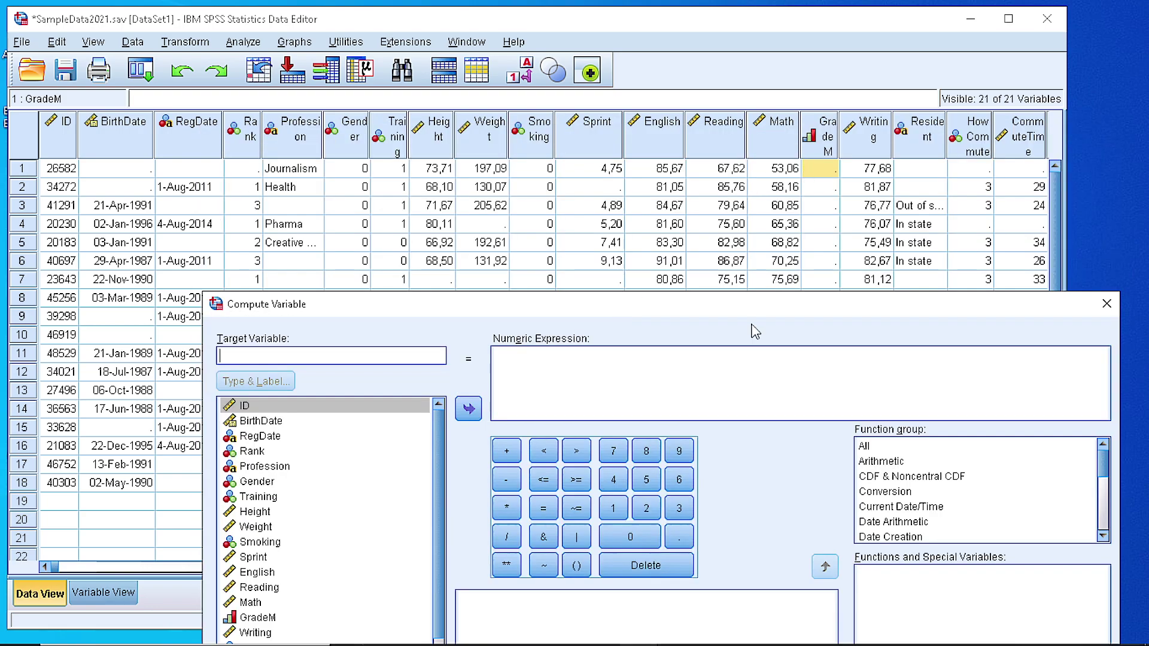
left_click_drag(751, 305, 723, 127)
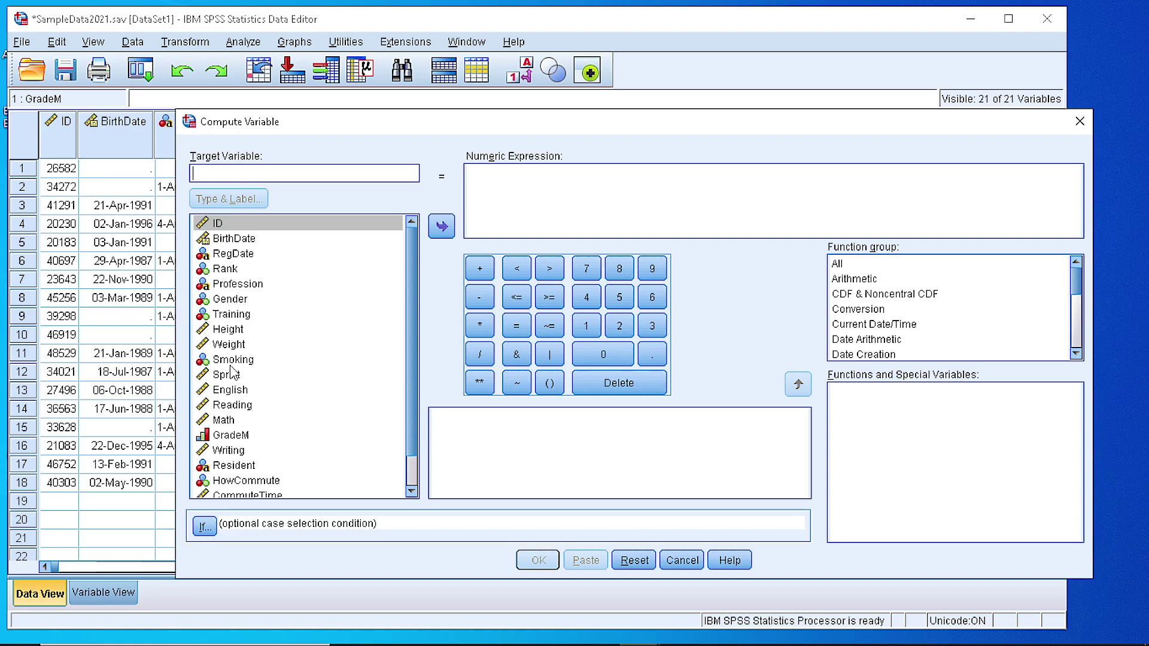
key("Tab")
left_click(234, 436)
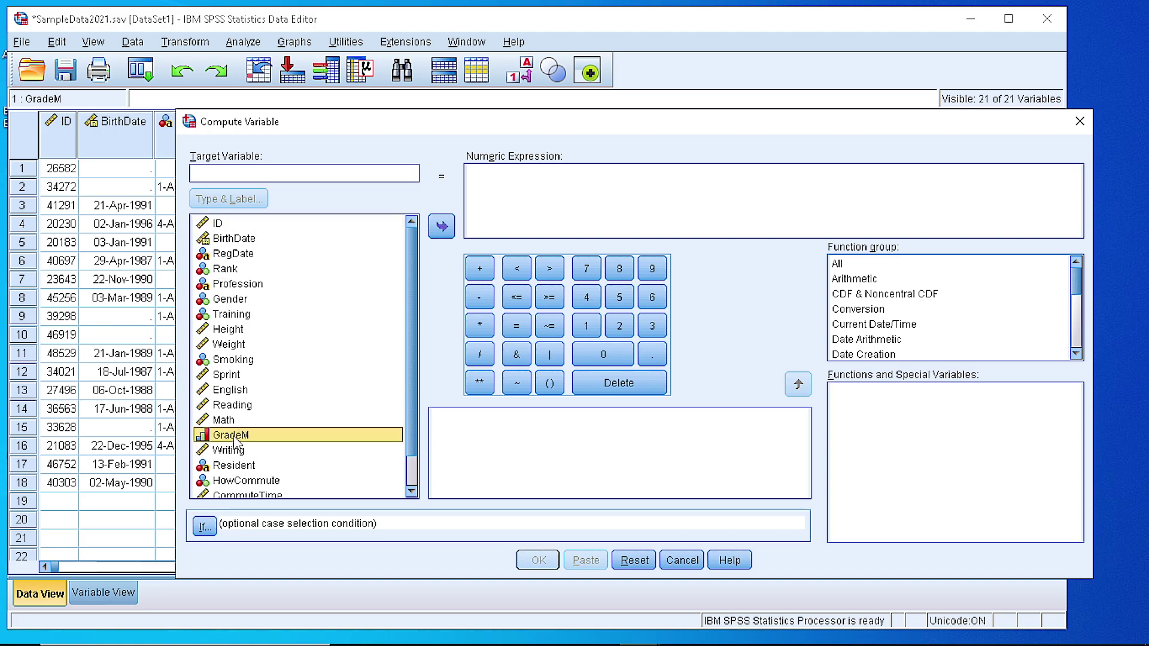
double_click(233, 442)
double_click(479, 175)
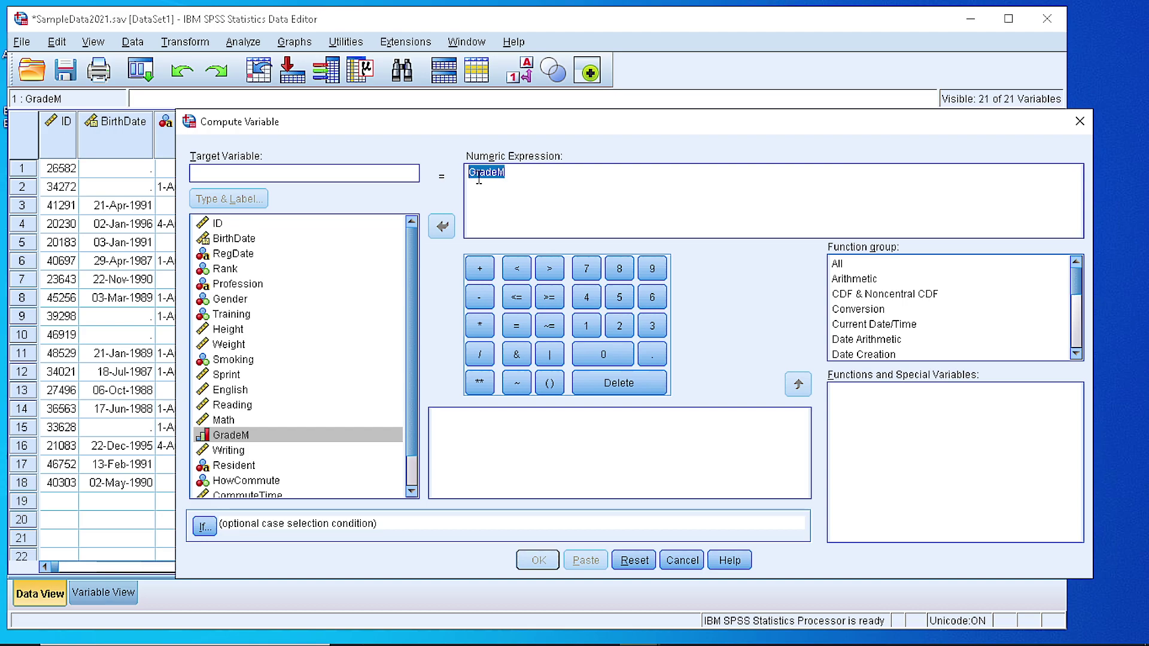
key("BackSpace")
type("GradeM")
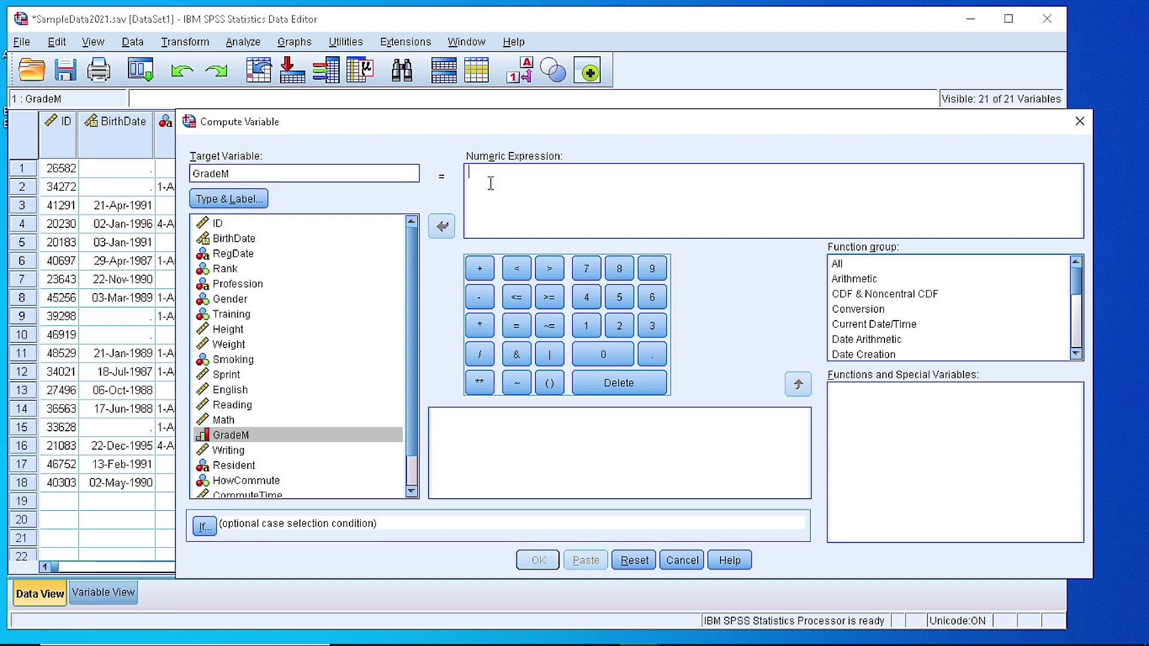
left_click_drag(533, 127, 545, 269)
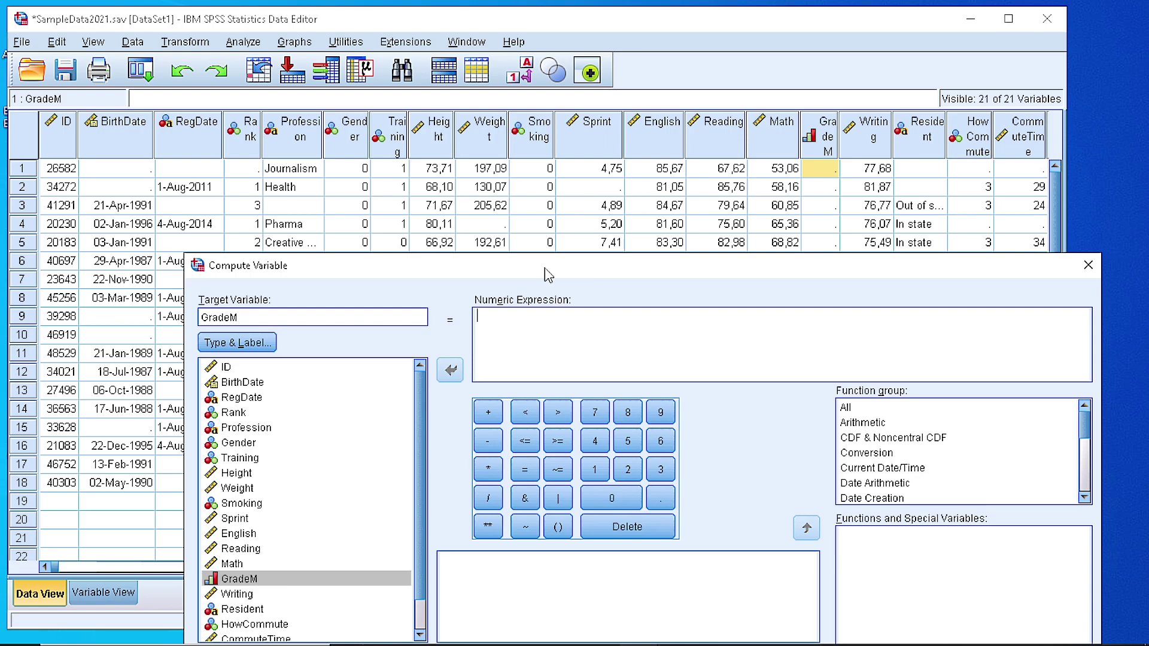
left_click_drag(545, 272, 552, 151)
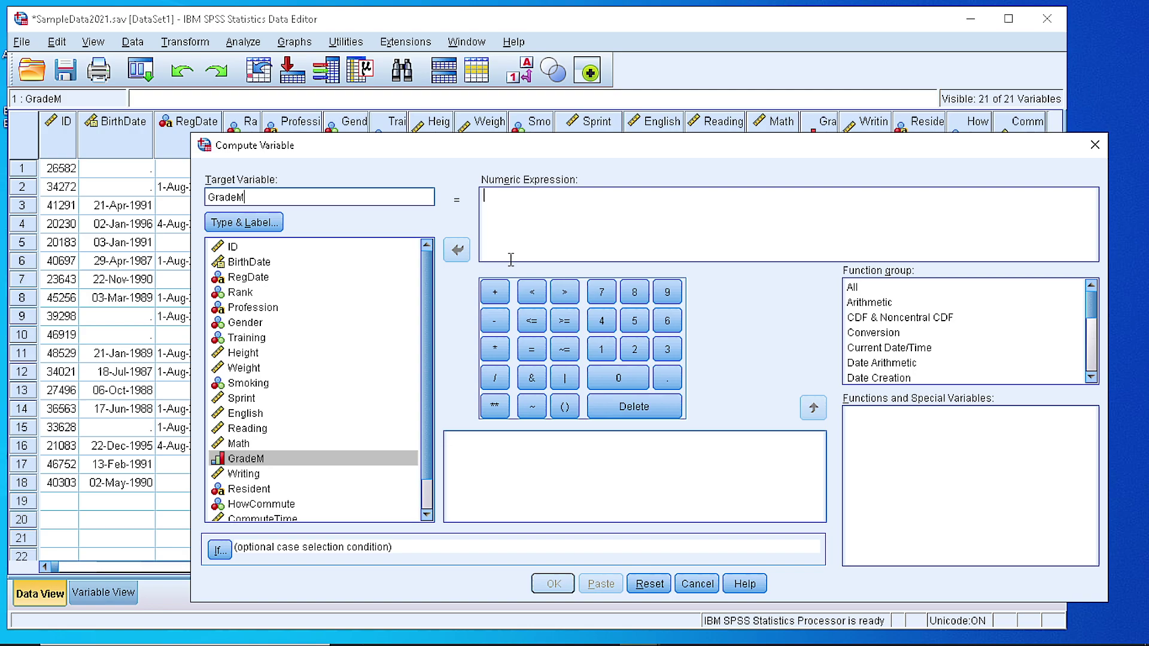
Step: Set the numeric expression to 0 and overwrite GradeM so every case holds 0
type("0")
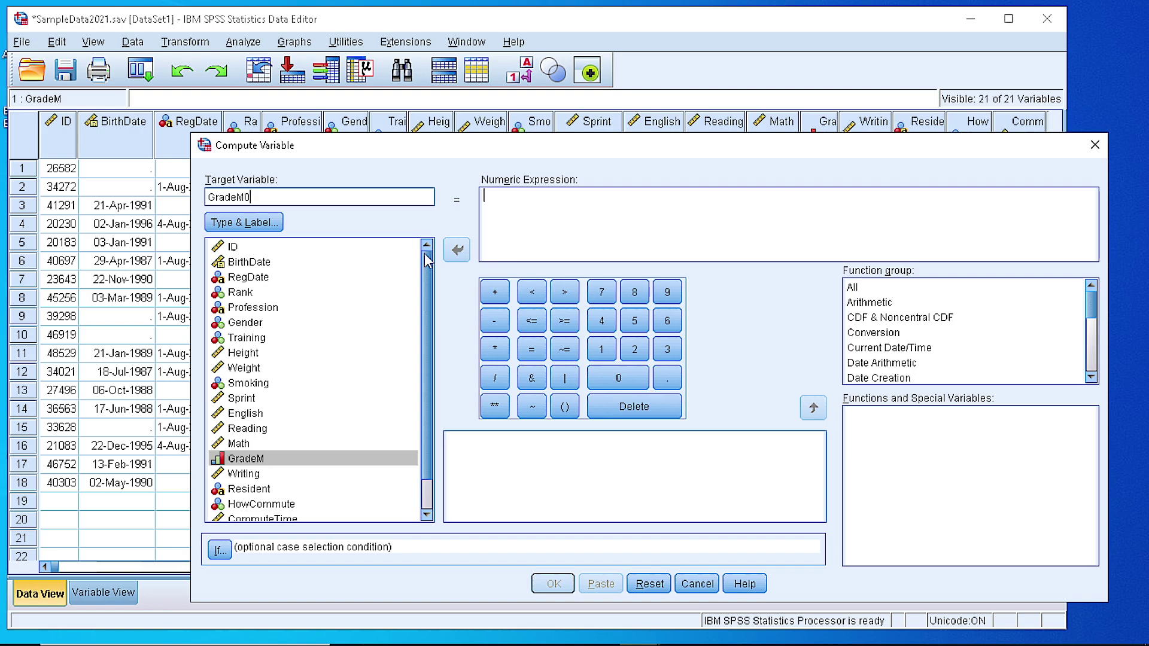
key("BackSpace")
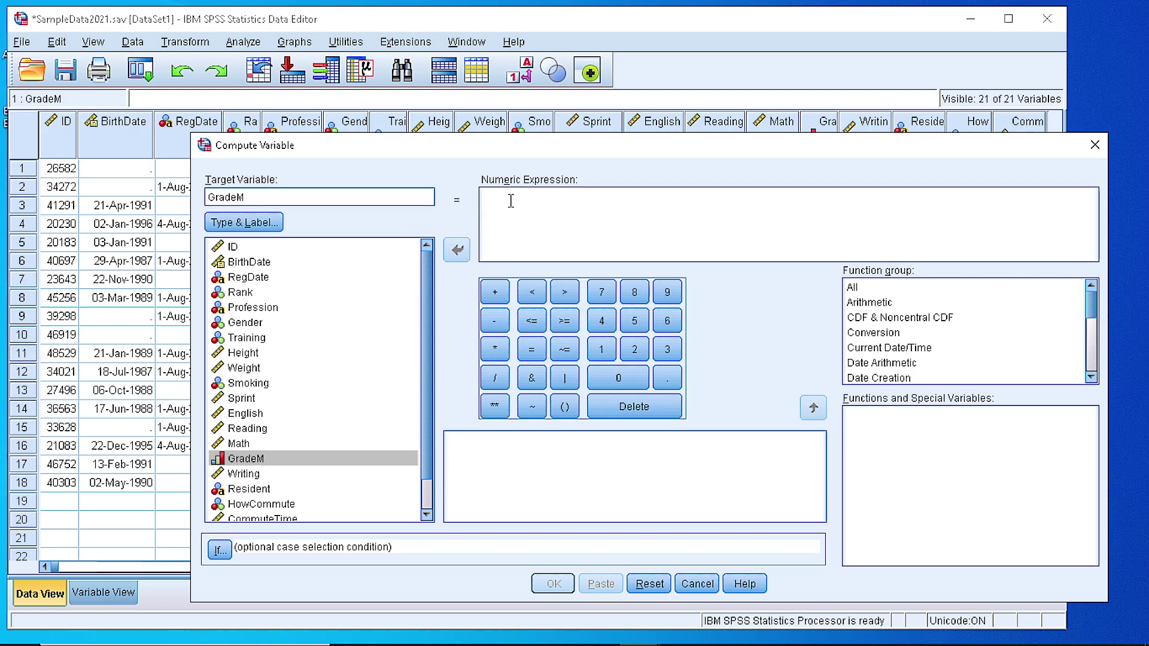
left_click(618, 377)
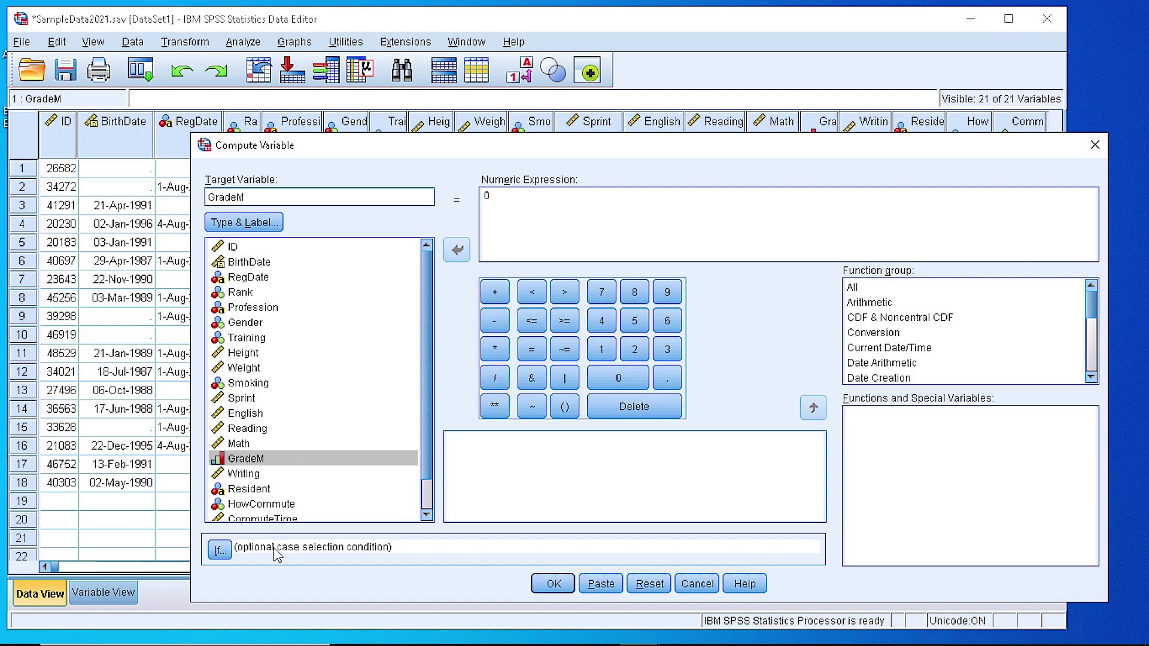
left_click(348, 520)
left_click(550, 191)
left_click(553, 585)
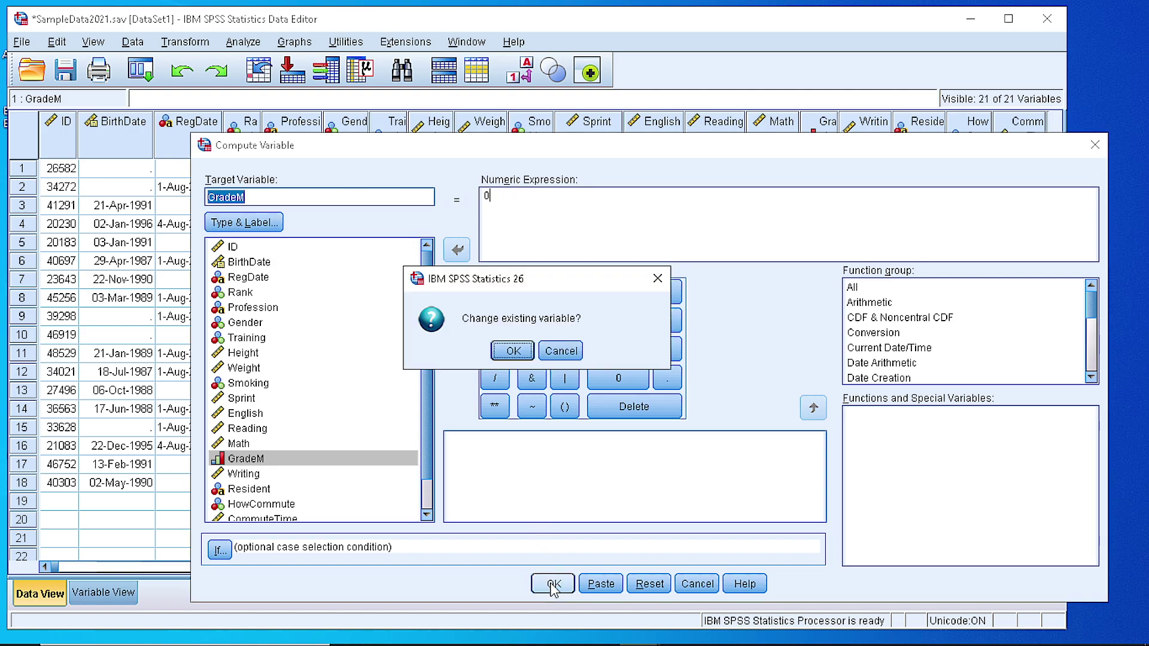
left_click(510, 351)
left_click(663, 24)
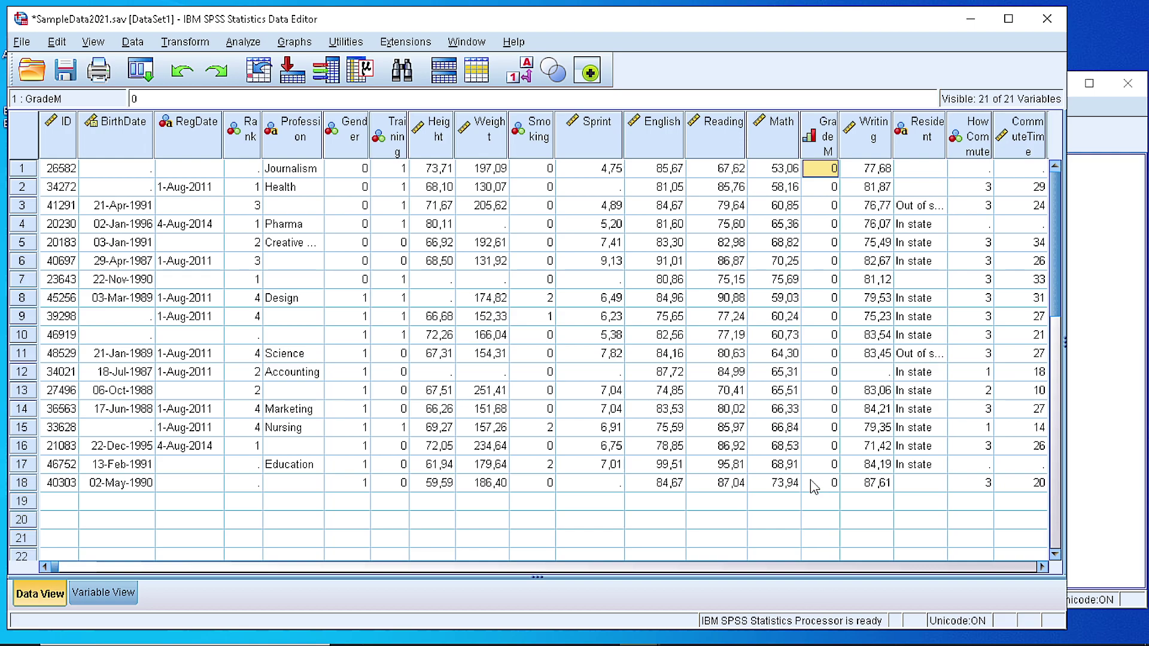
Step: Reopen Compute Variable for GradeM and replace the expression 0 with 1
left_click(186, 42)
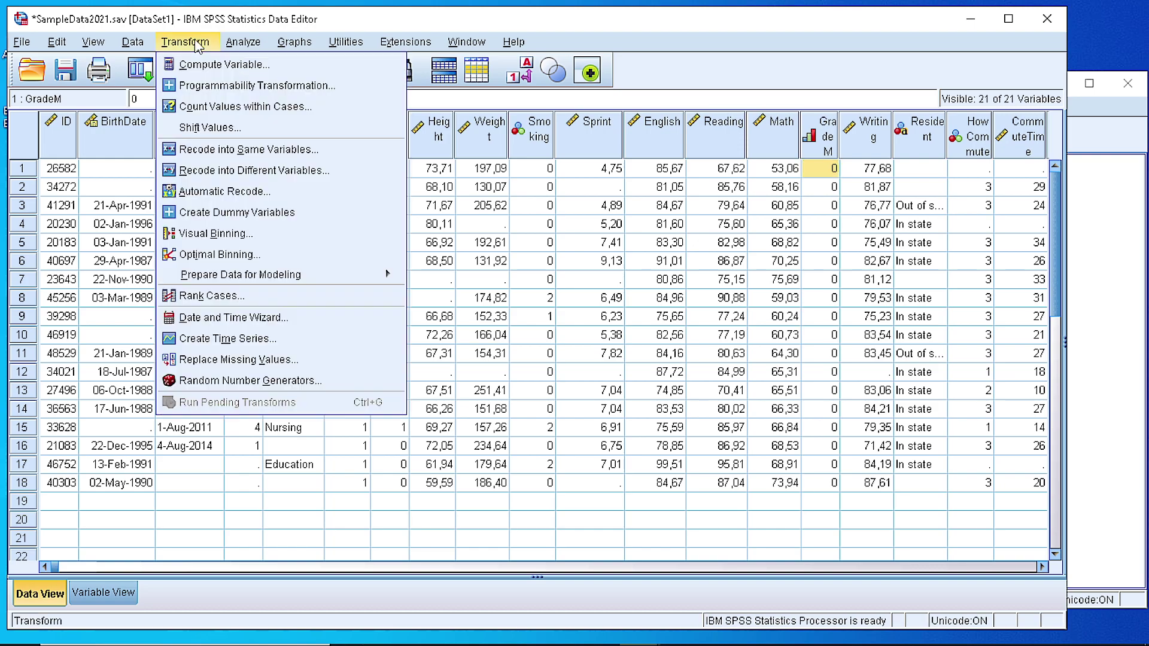
left_click(205, 65)
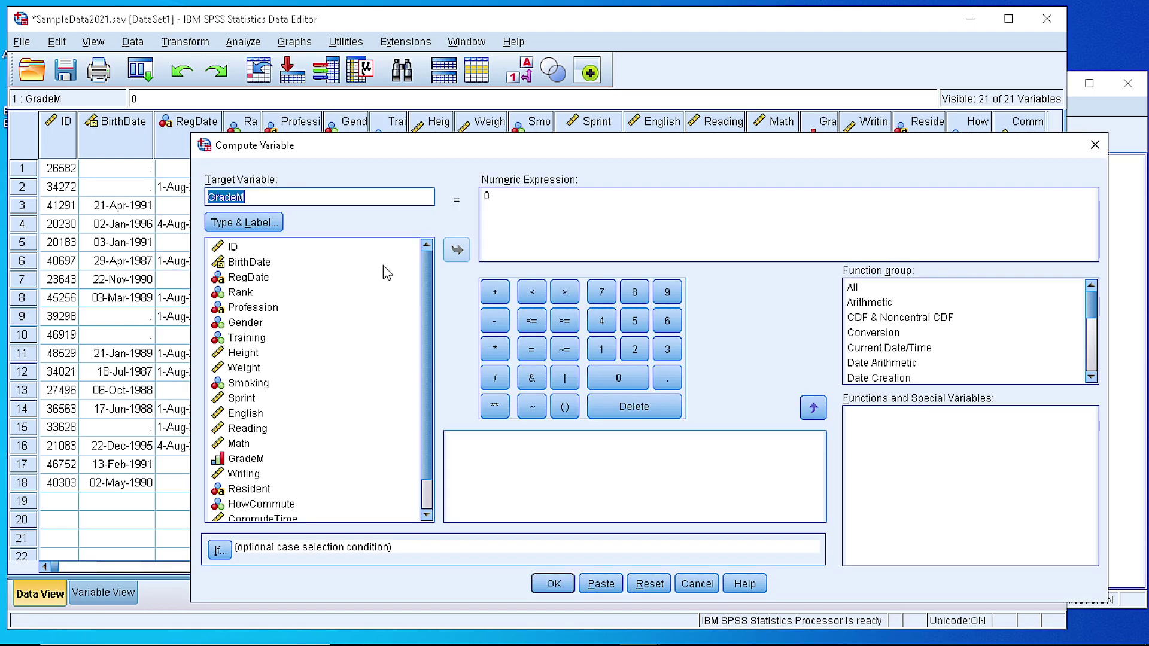
left_click_drag(528, 204, 466, 201)
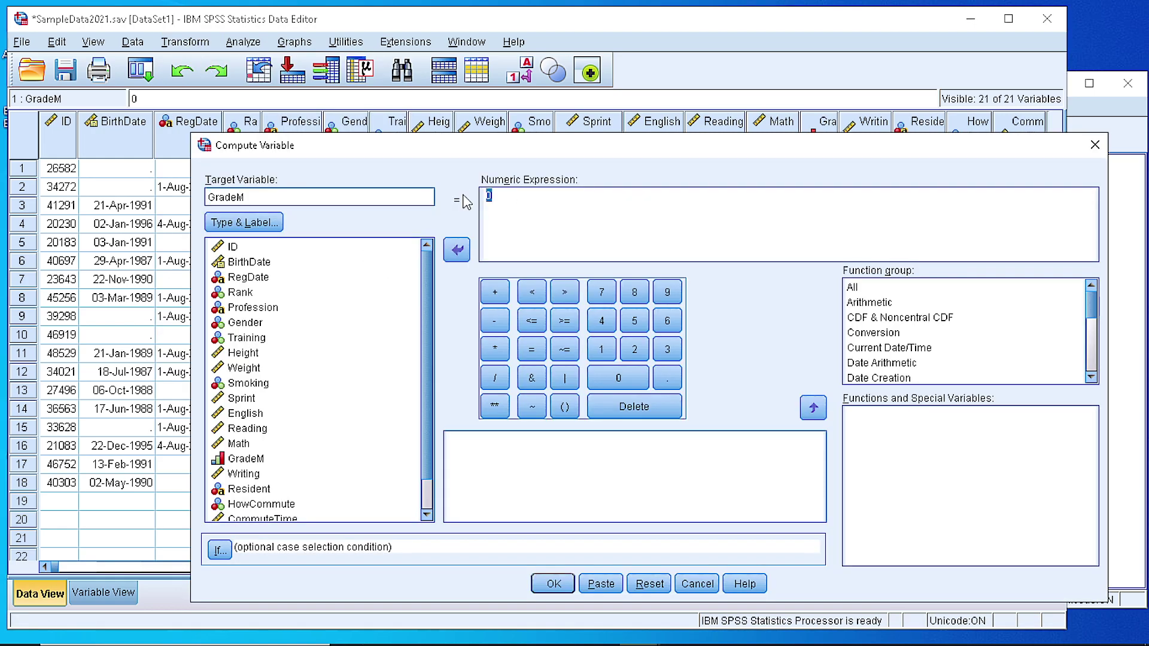
type("1")
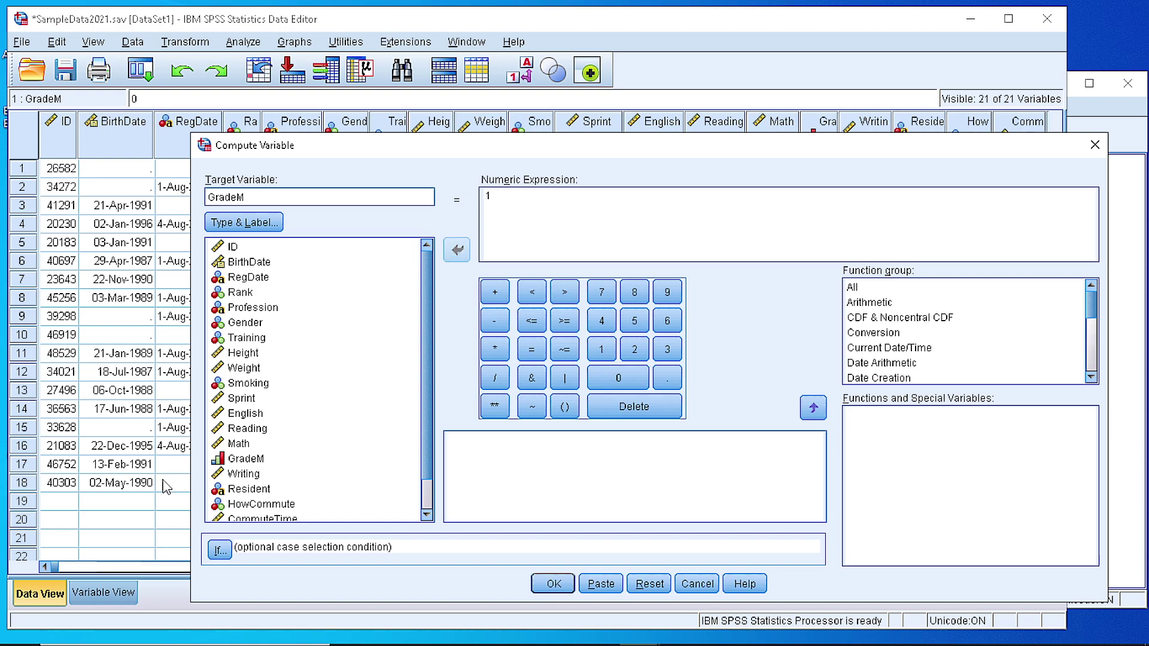
Step: Add the If condition 'Include if case satisfies condition' with Math > 65
left_click(219, 549)
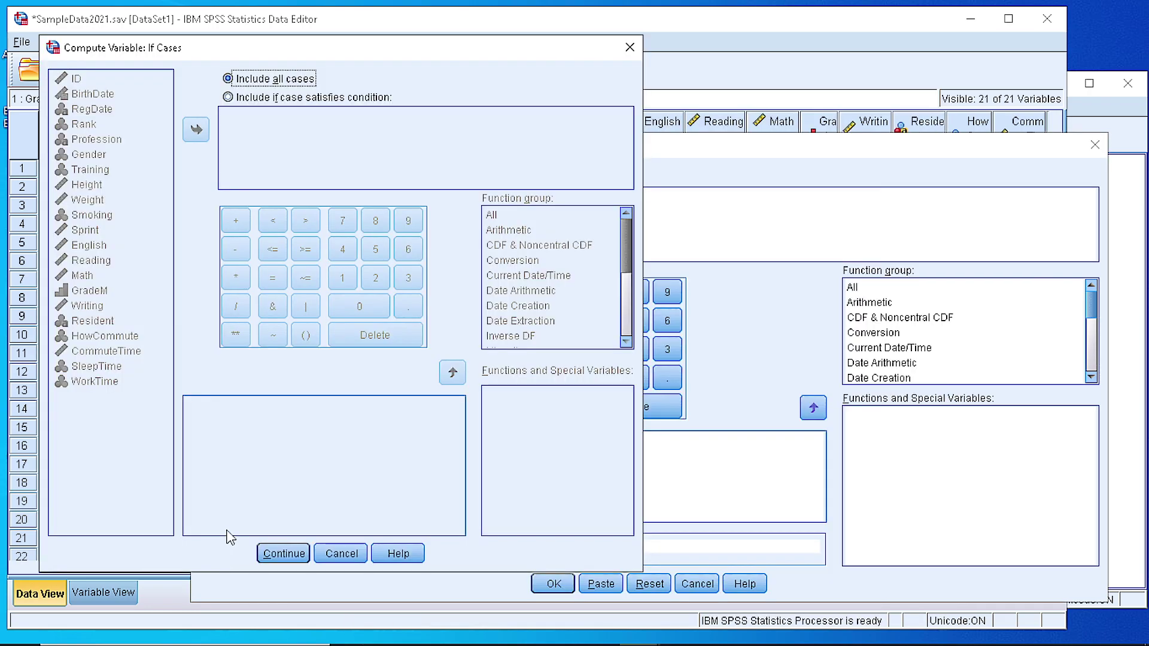
left_click_drag(279, 52, 566, 51)
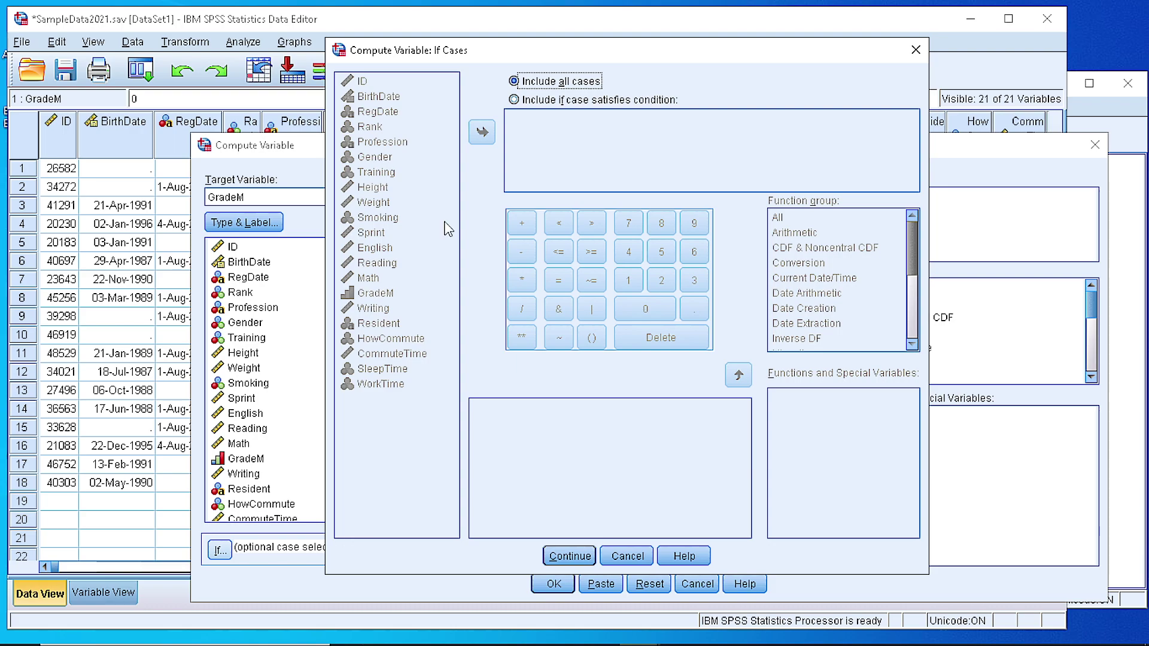
left_click(514, 102)
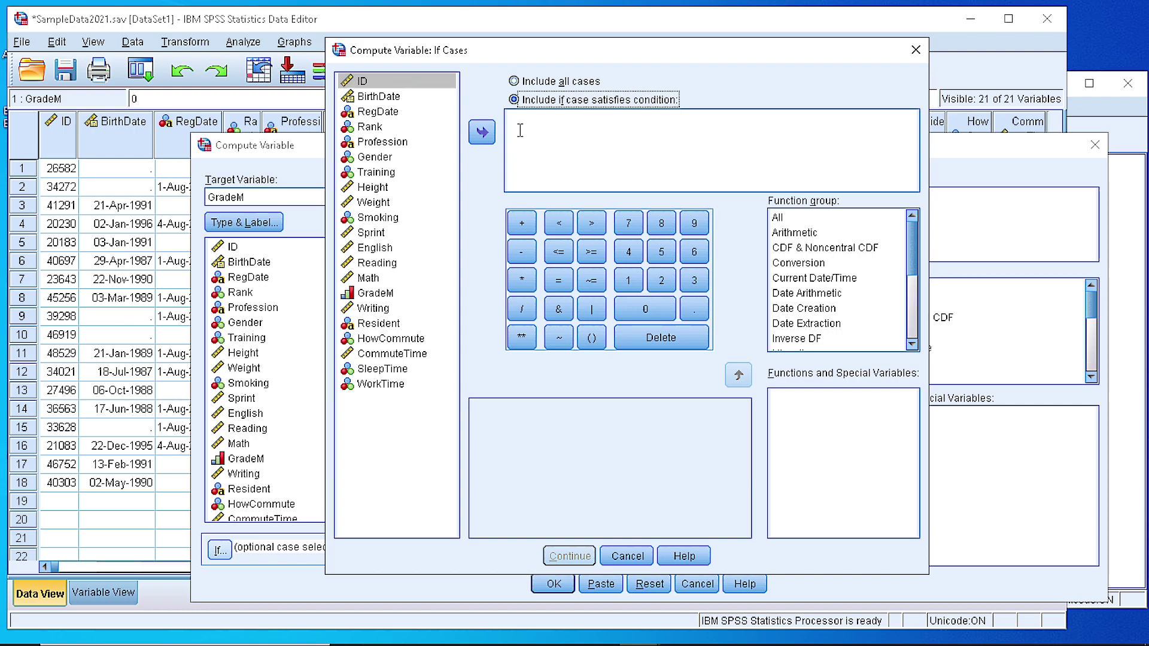
left_click(518, 128)
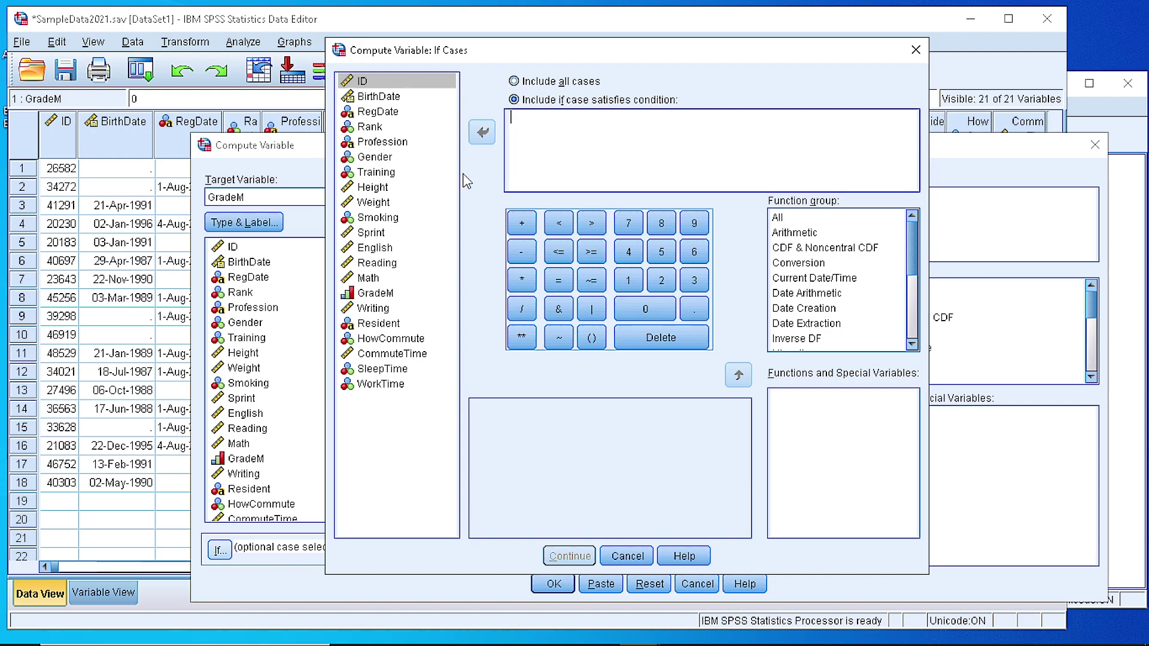
left_click(366, 279)
left_click(483, 133)
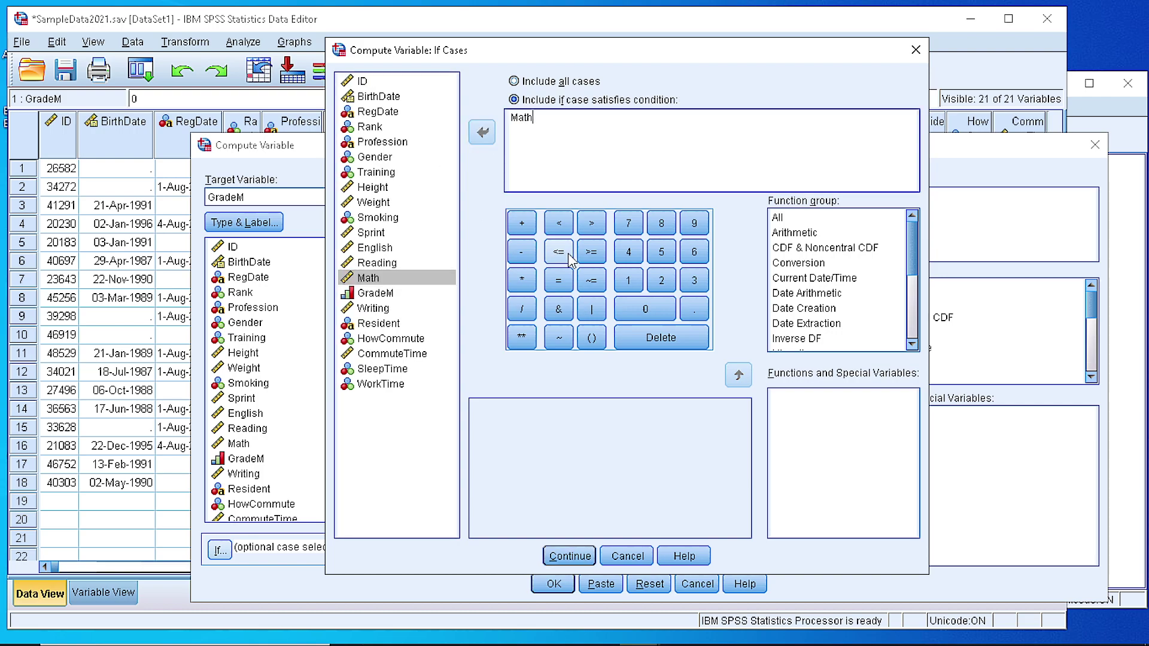
left_click(591, 223)
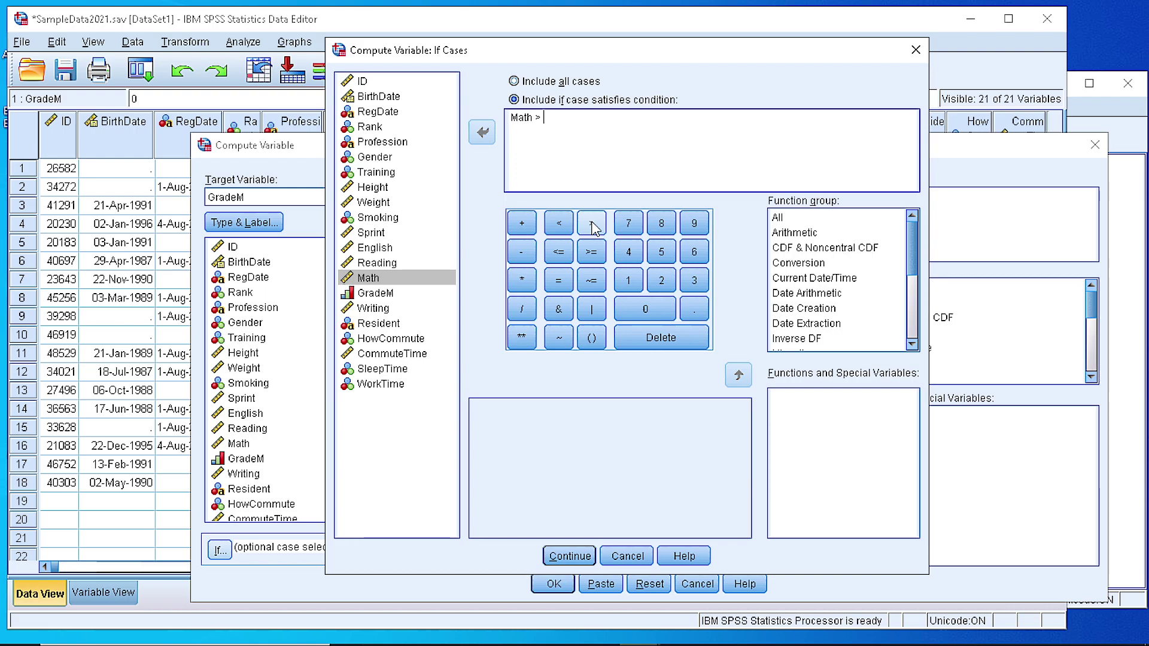
type("65")
left_click(570, 556)
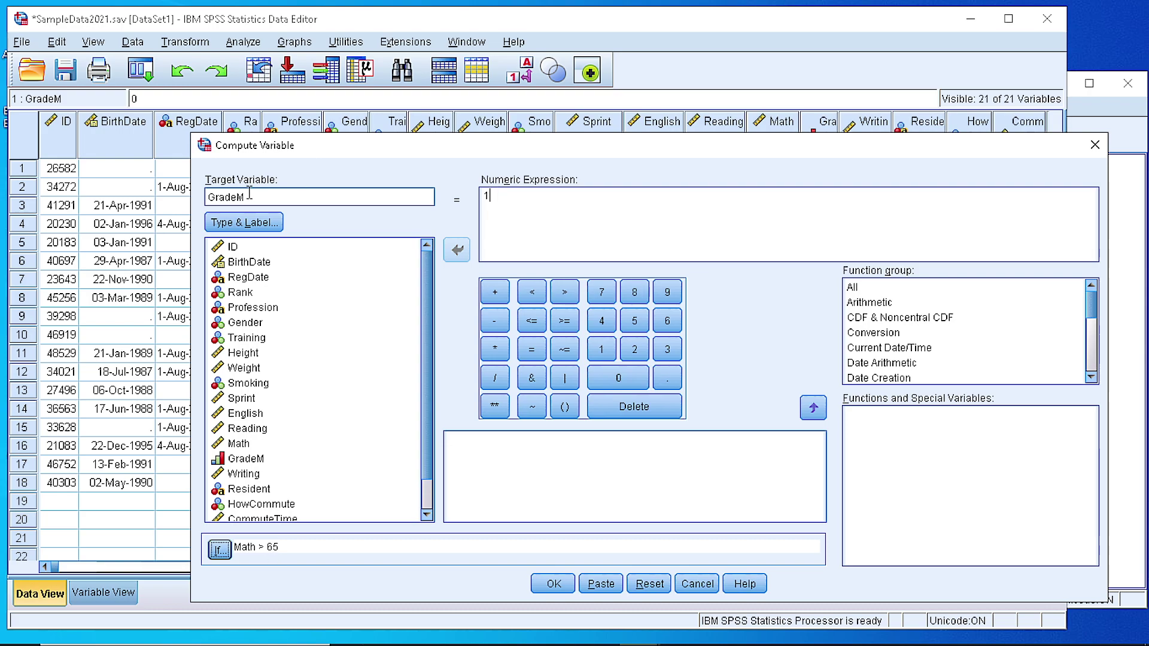
Step: Run the conditional computation, overwriting GradeM with 1 where Math exceeds 65
left_click(232, 191)
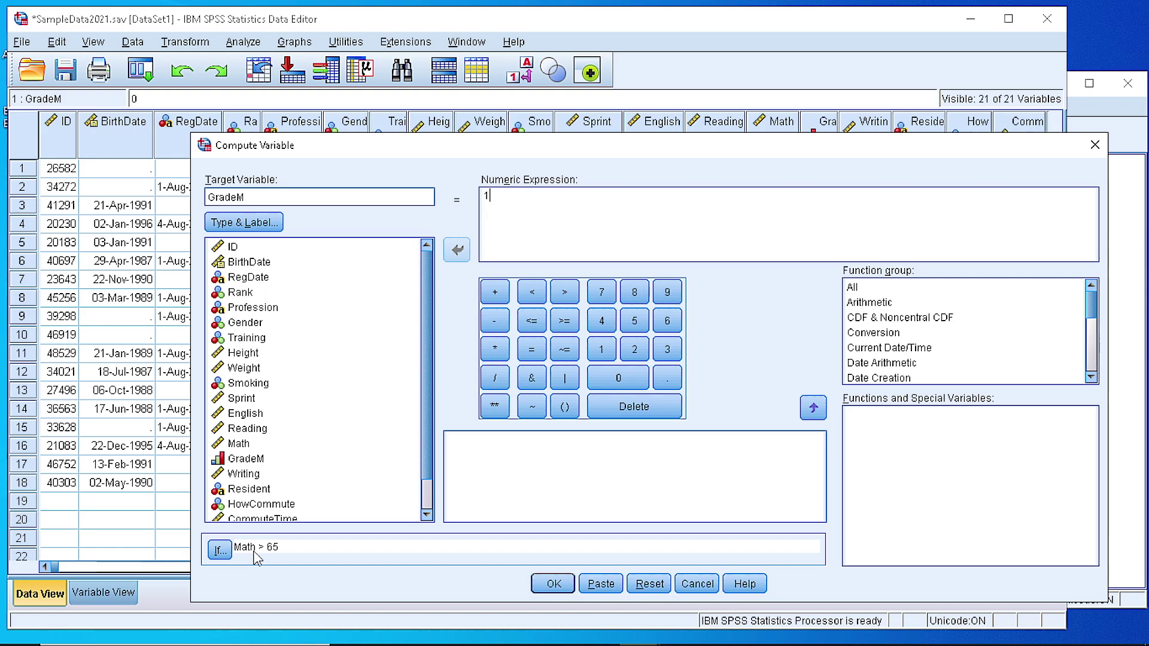
left_click(554, 585)
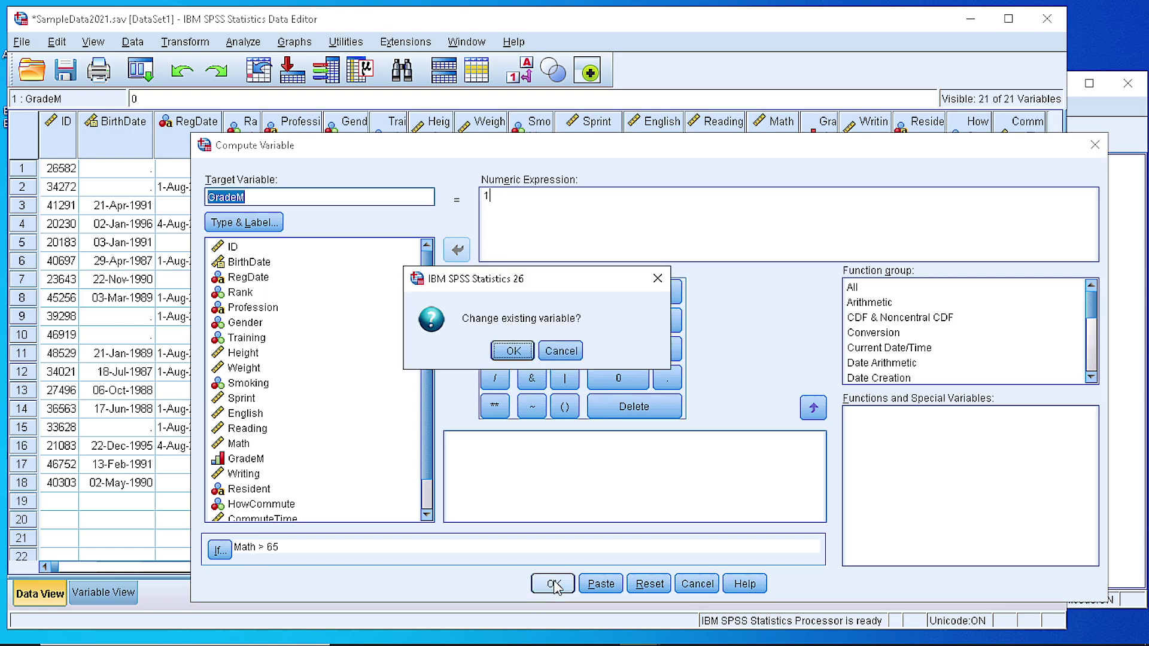
left_click(511, 352)
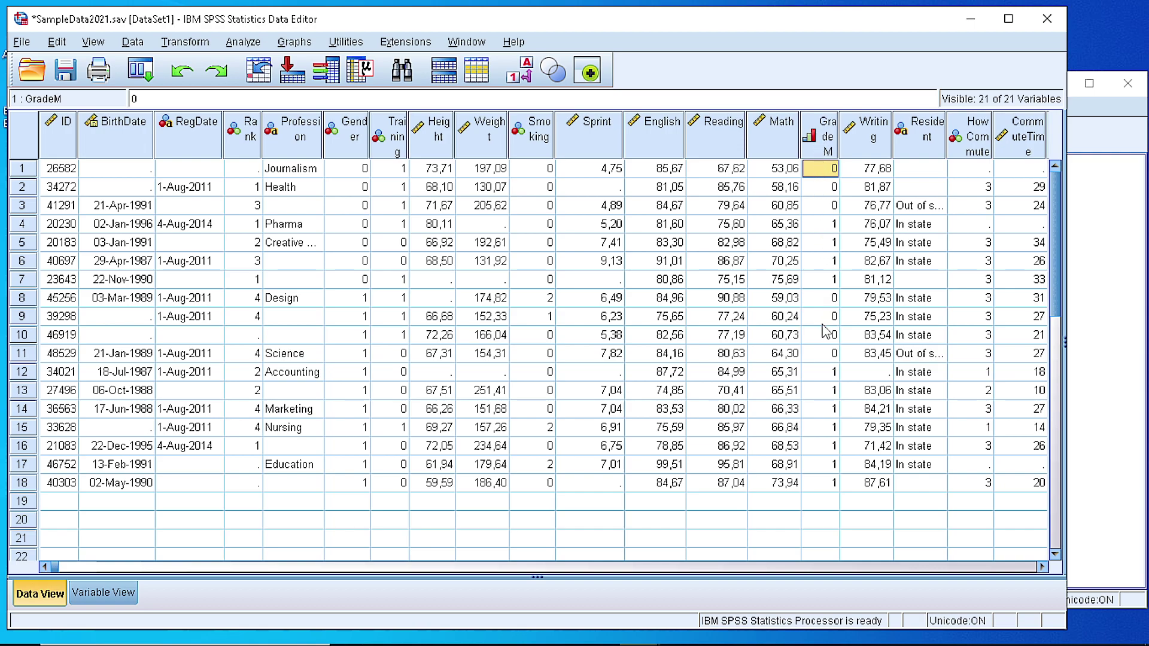
Step: Sort the cases by GradeM in ascending order
left_click(820, 139)
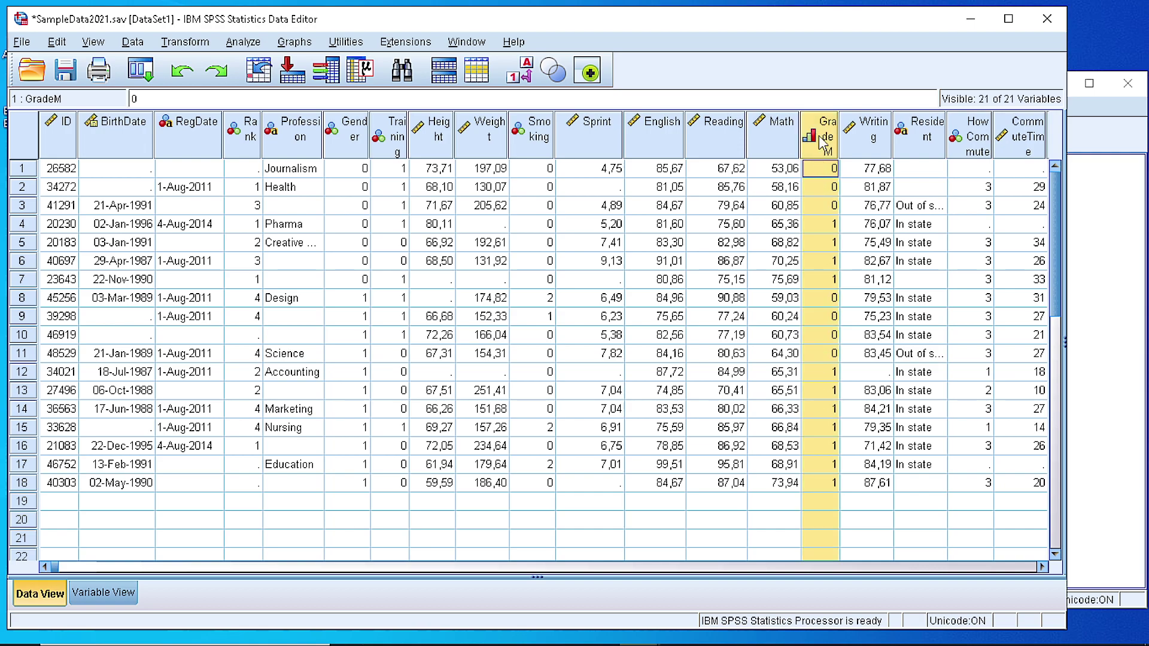
right_click(819, 138)
left_click(876, 298)
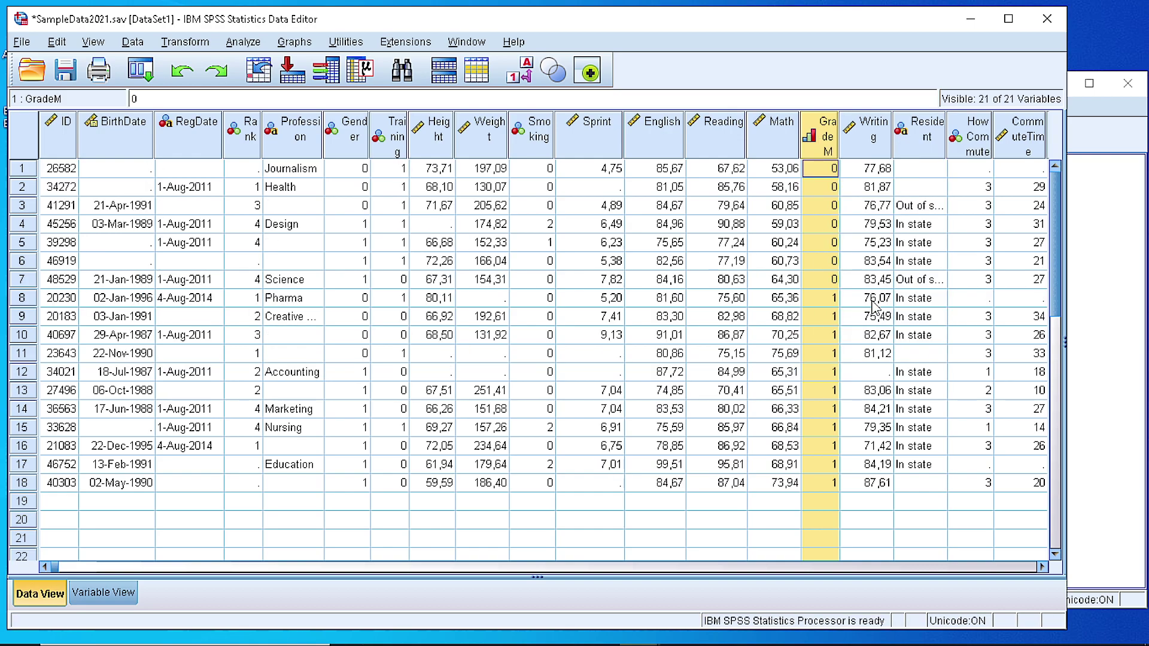
left_click(825, 298)
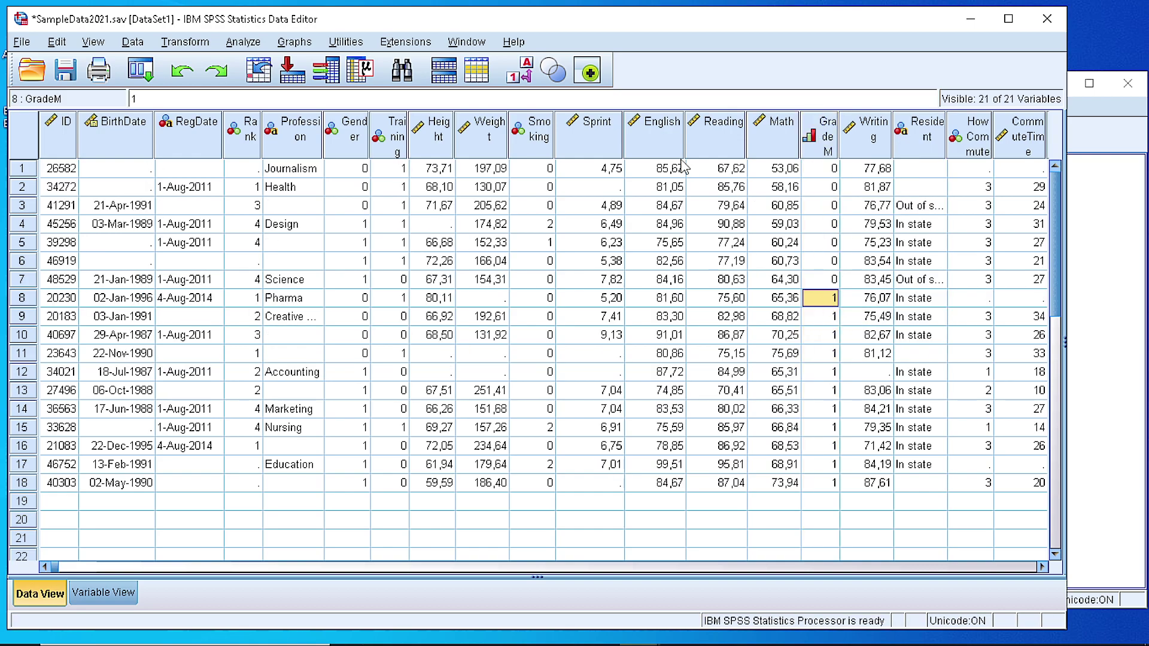
Step: Show value labels, widen the GradeM column, and verify rows 1–7 read Good
left_click(513, 77)
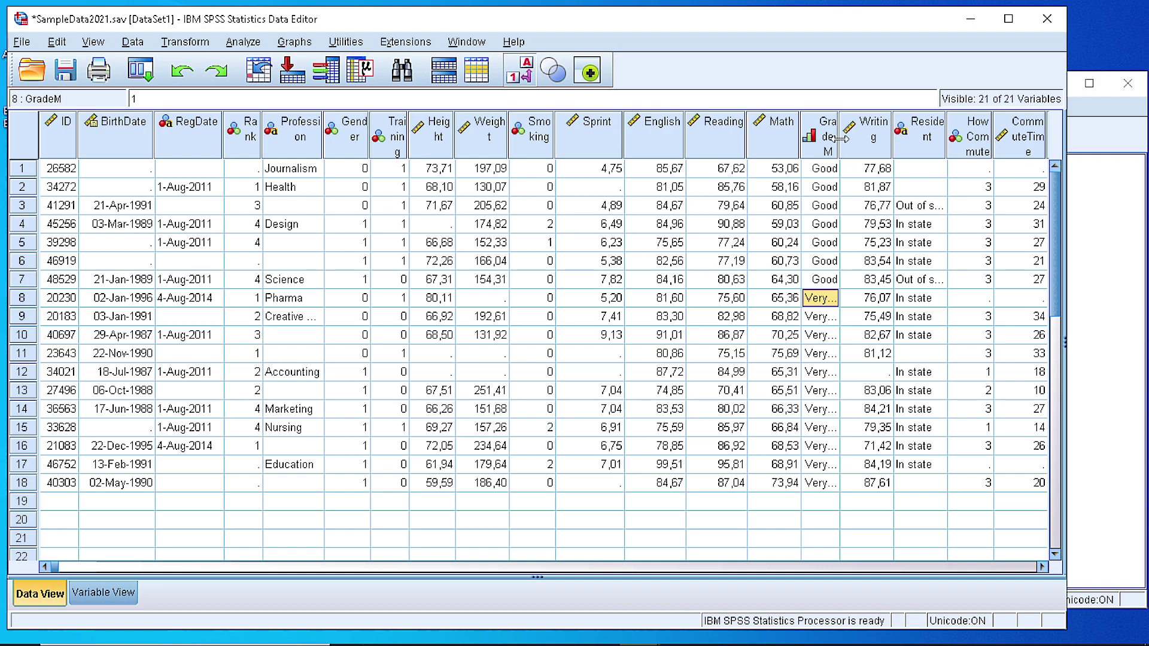
left_click_drag(839, 138, 854, 139)
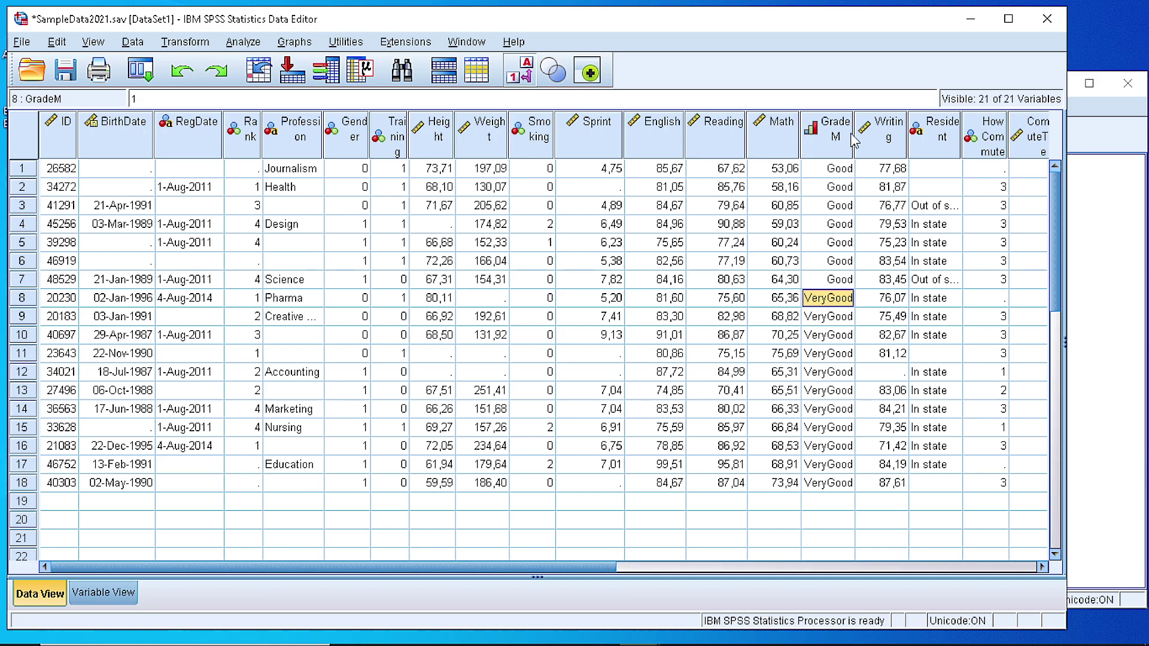
left_click_drag(855, 140, 862, 140)
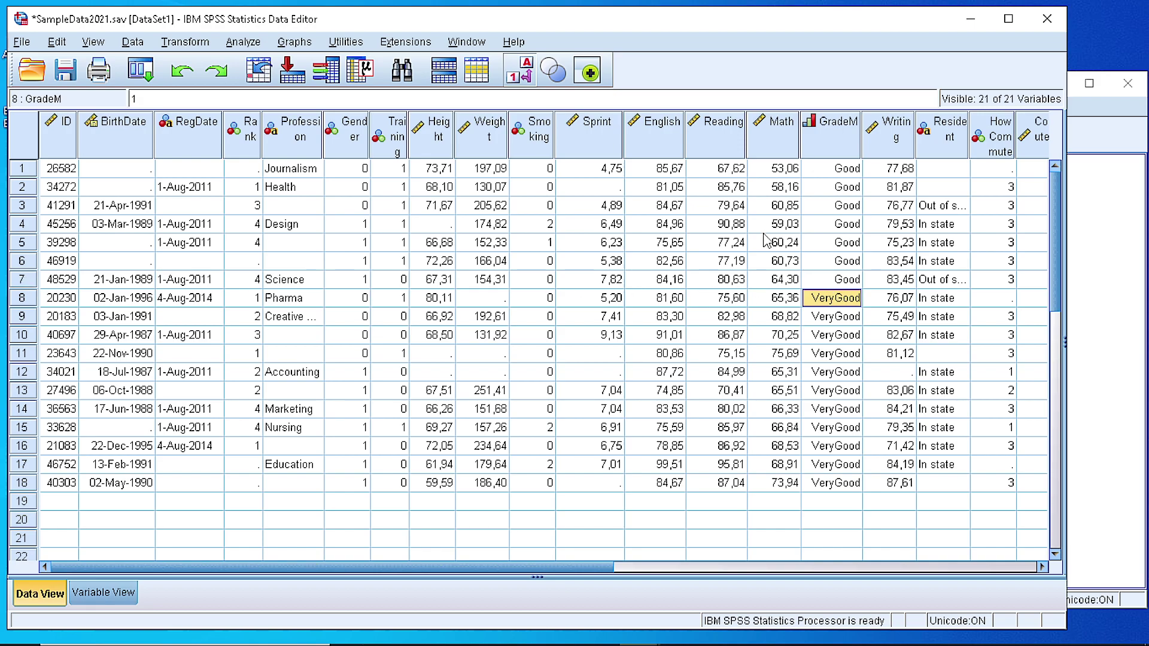
left_click(772, 284)
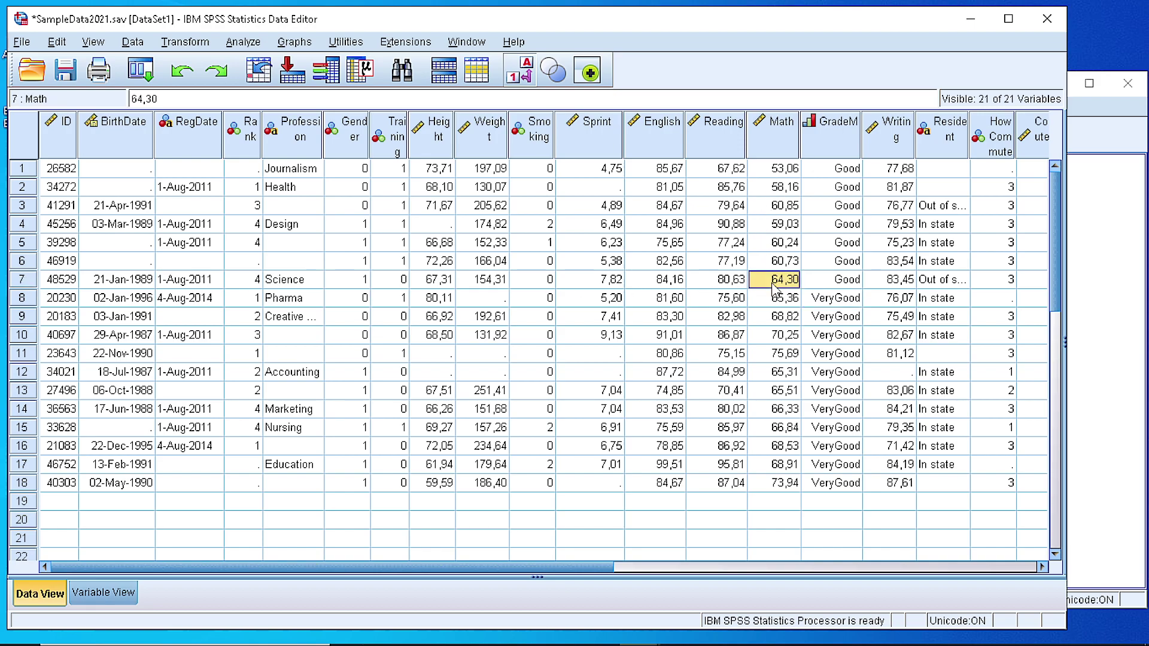
left_click(845, 291)
left_click_drag(843, 175, 818, 486)
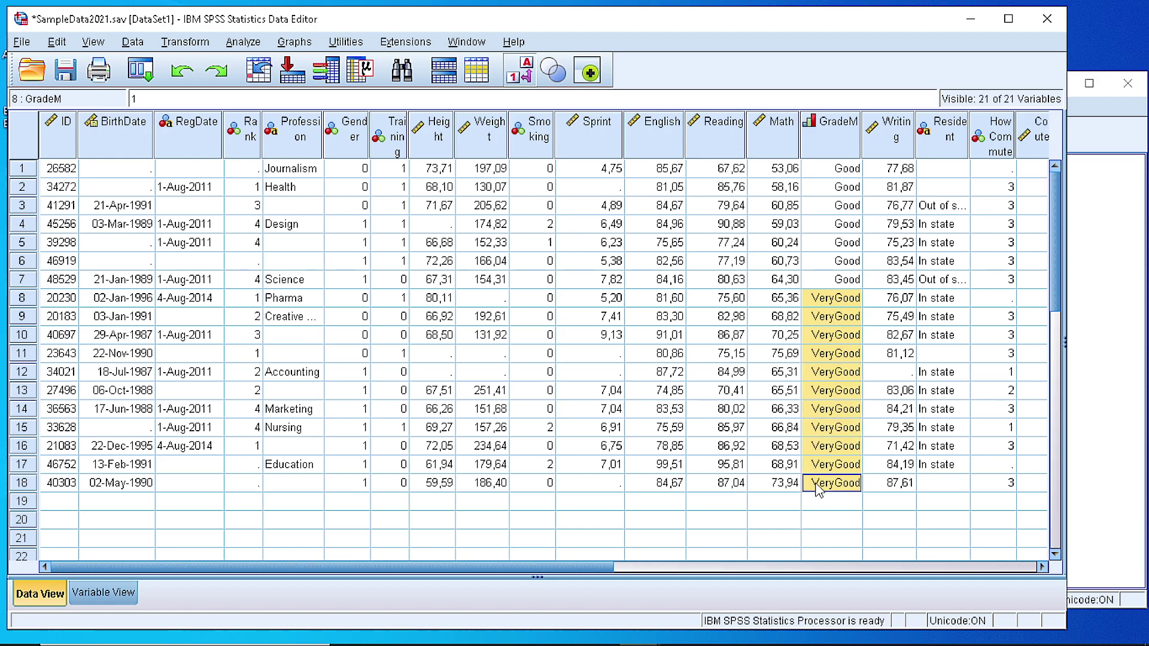
left_click(782, 357)
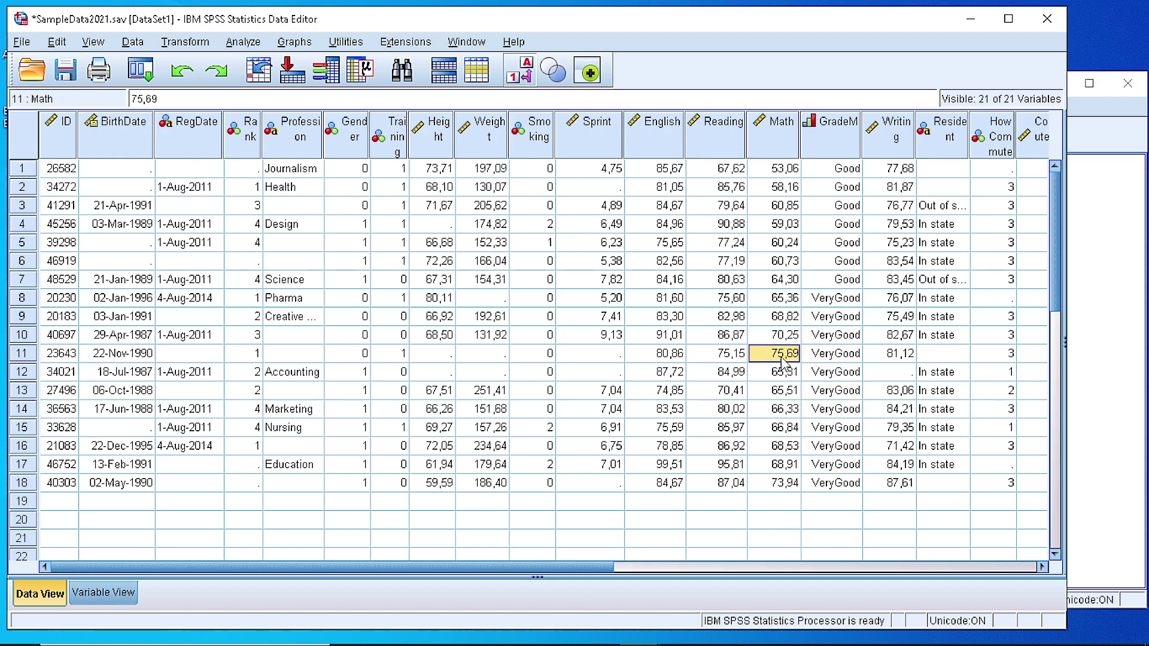
left_click(185, 42)
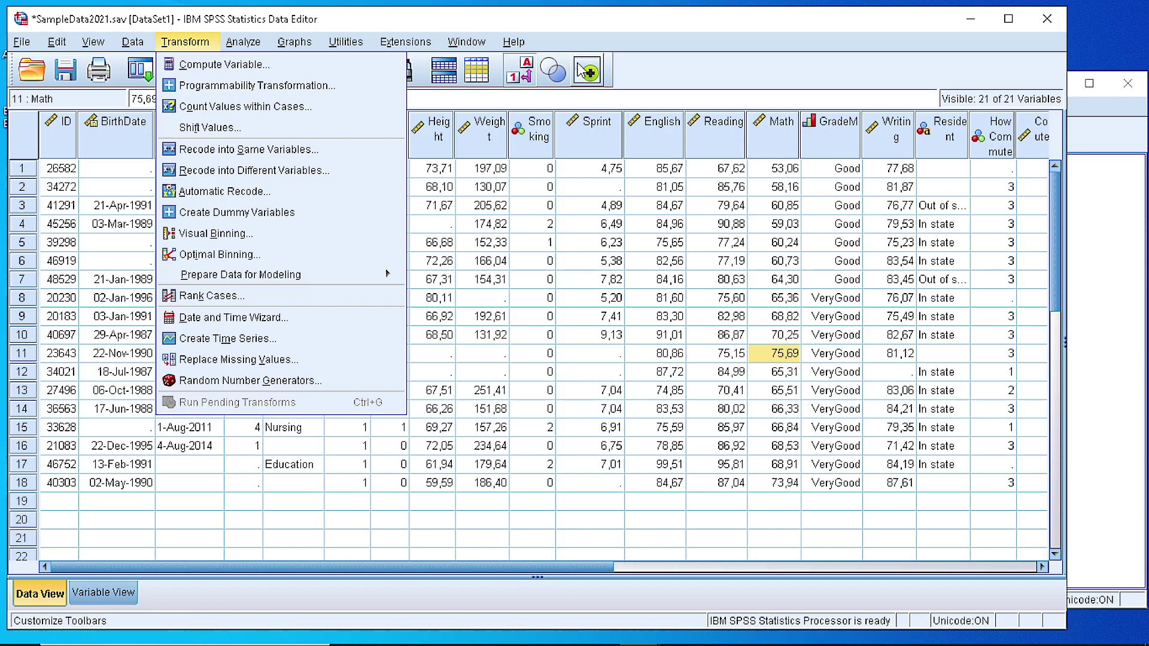
left_click(805, 54)
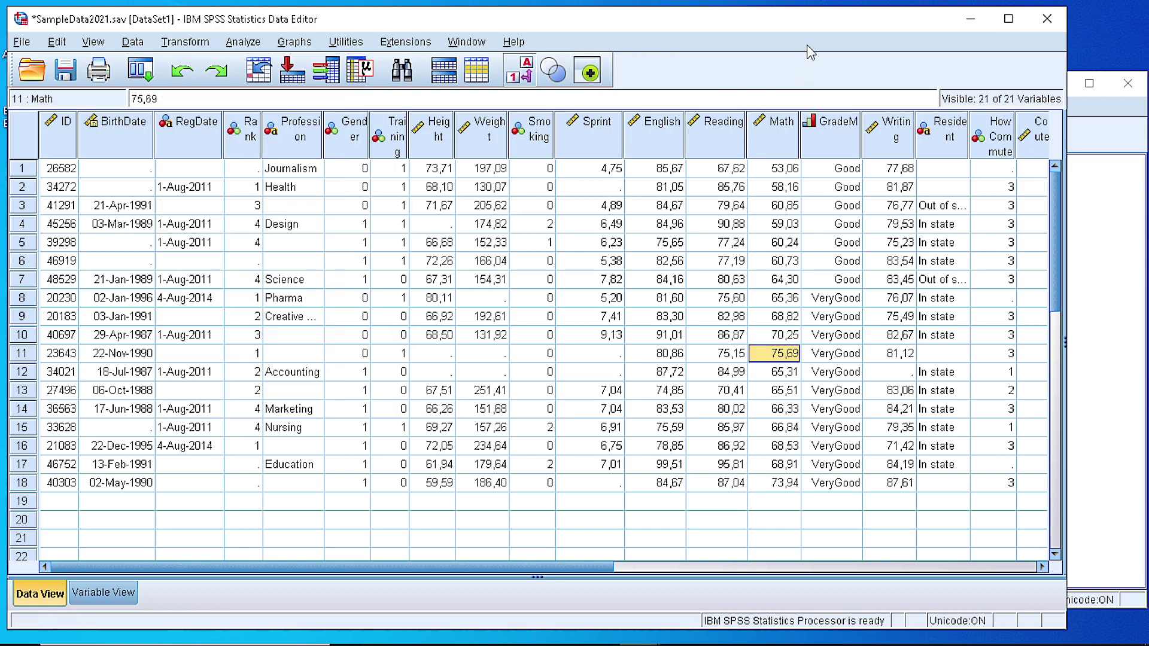